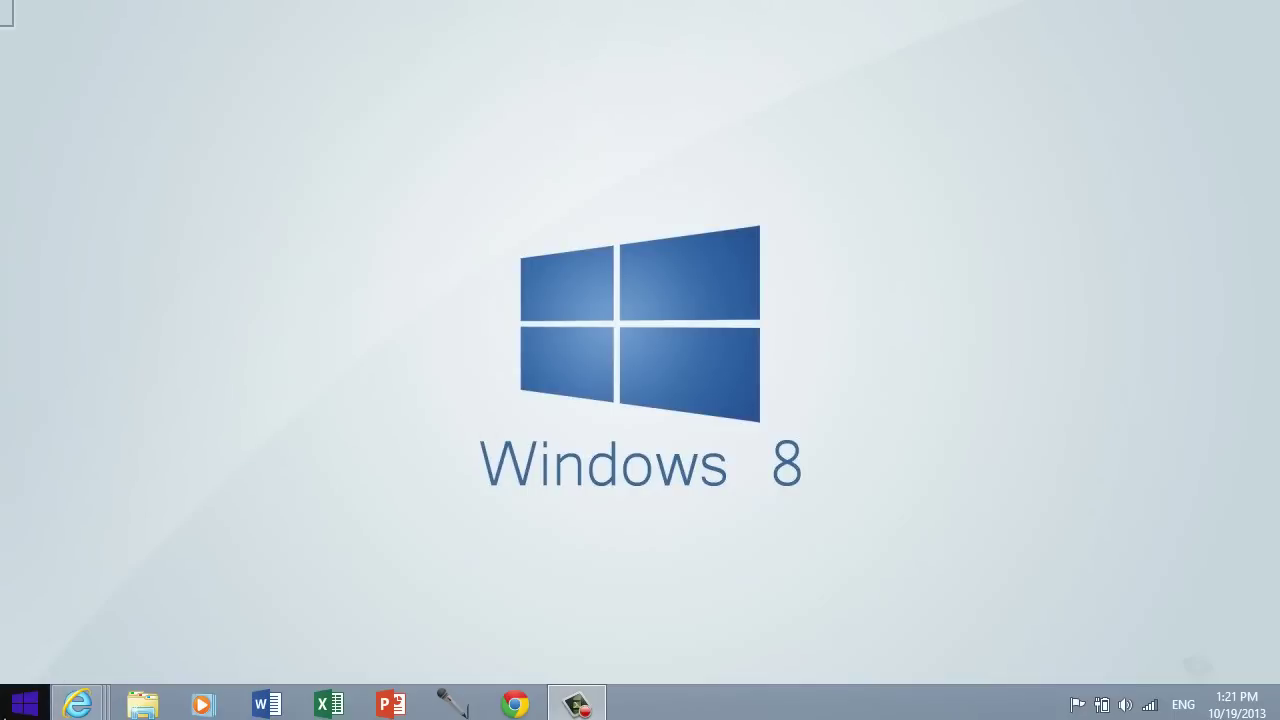
# Go to the Start screen and bring up the Share charm from the Charms bar.
pyautogui.click(10, 710)
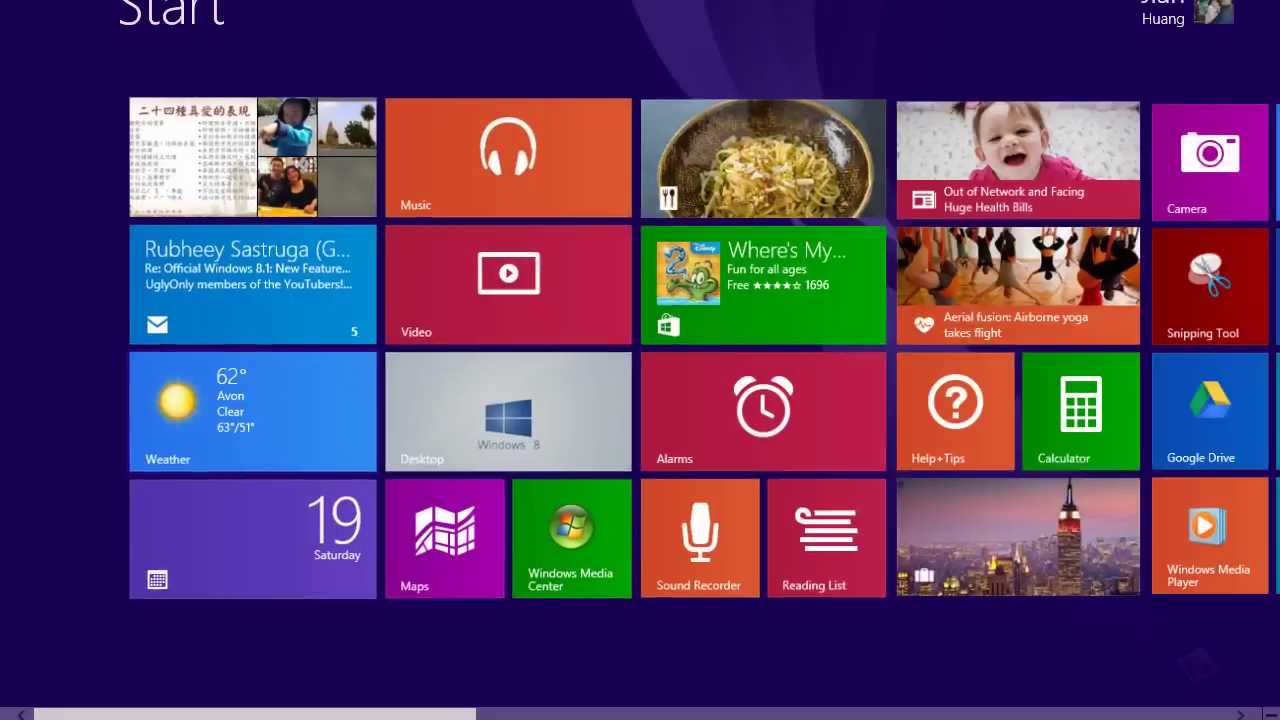
pyautogui.scroll(-5, 397, 592)
pyautogui.scroll(-3, 392, 580)
pyautogui.scroll(10, 394, 563)
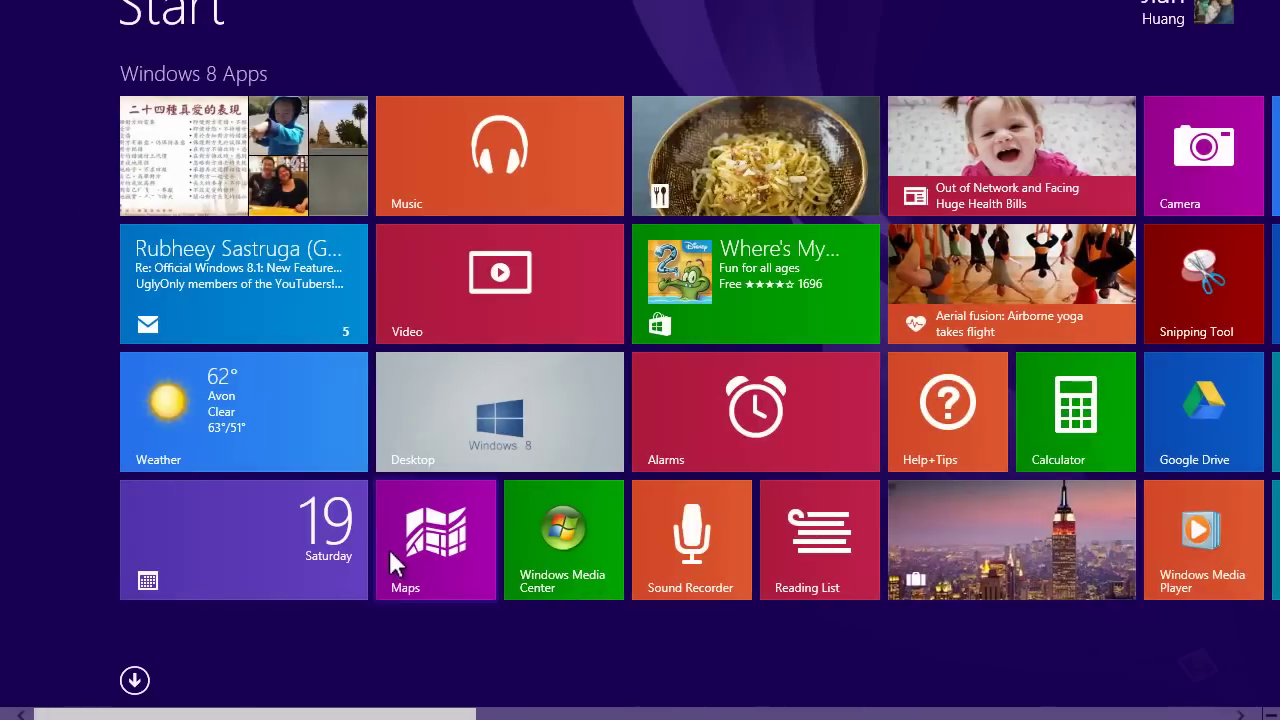
pyautogui.moveTo(1277, 716)
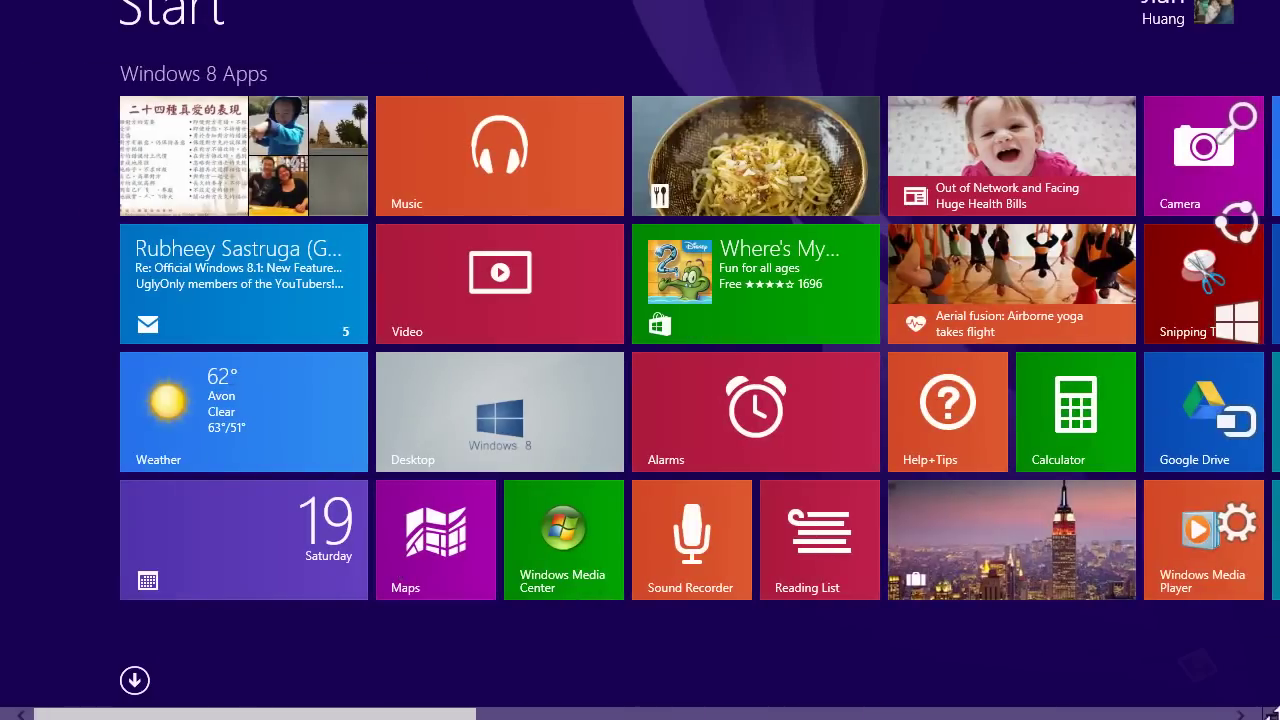
pyautogui.moveTo(1260, 560)
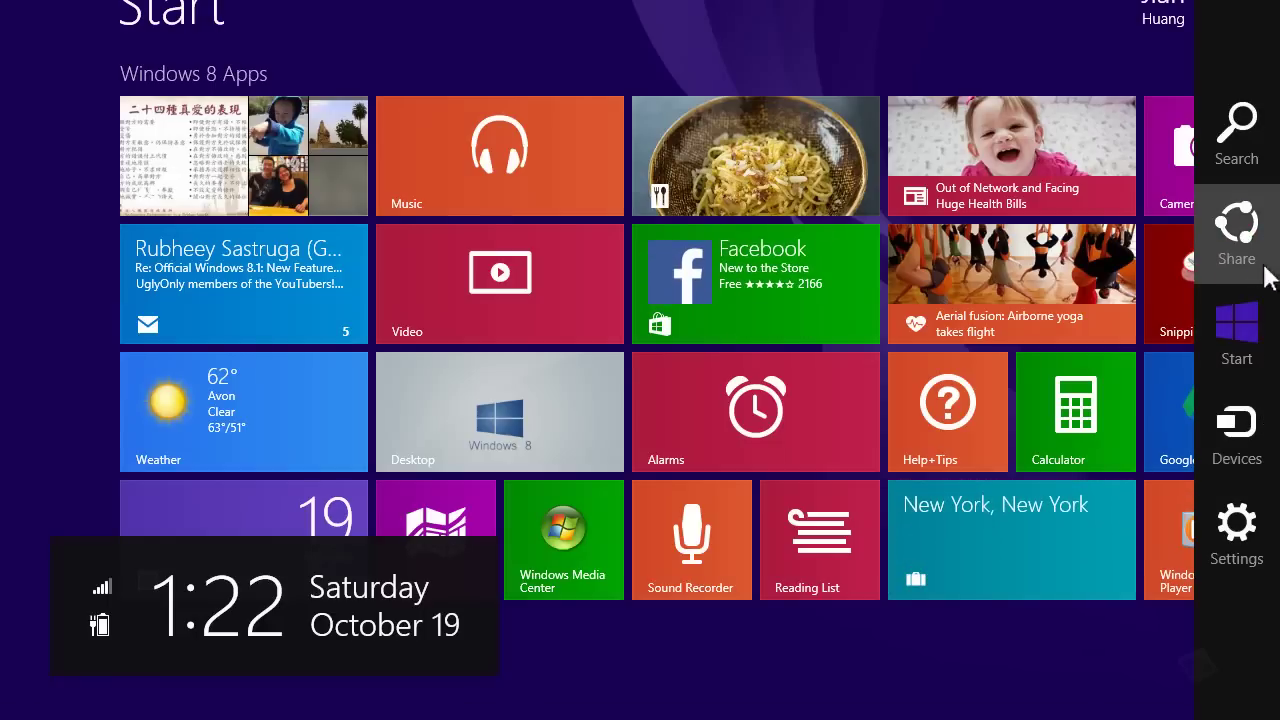
pyautogui.click(1258, 252)
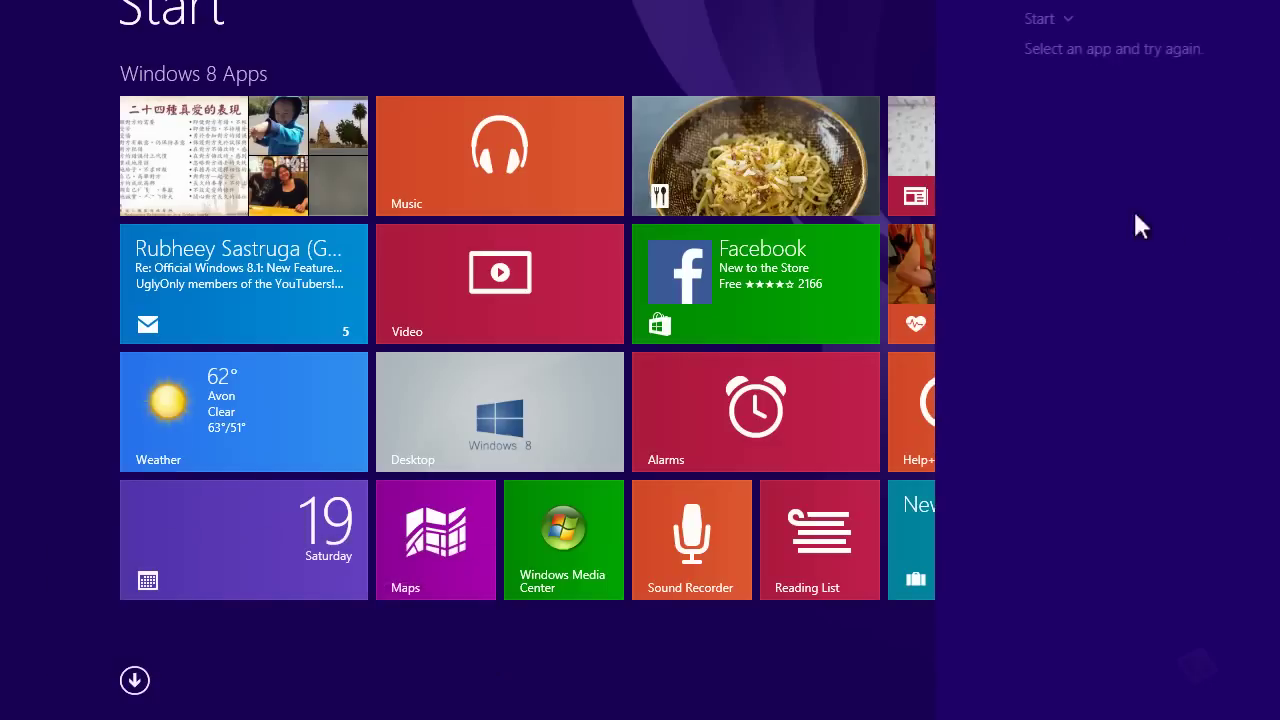
# Switch the share source from Start to Screenshot and send it to Mail.
pyautogui.click(1000, 20)
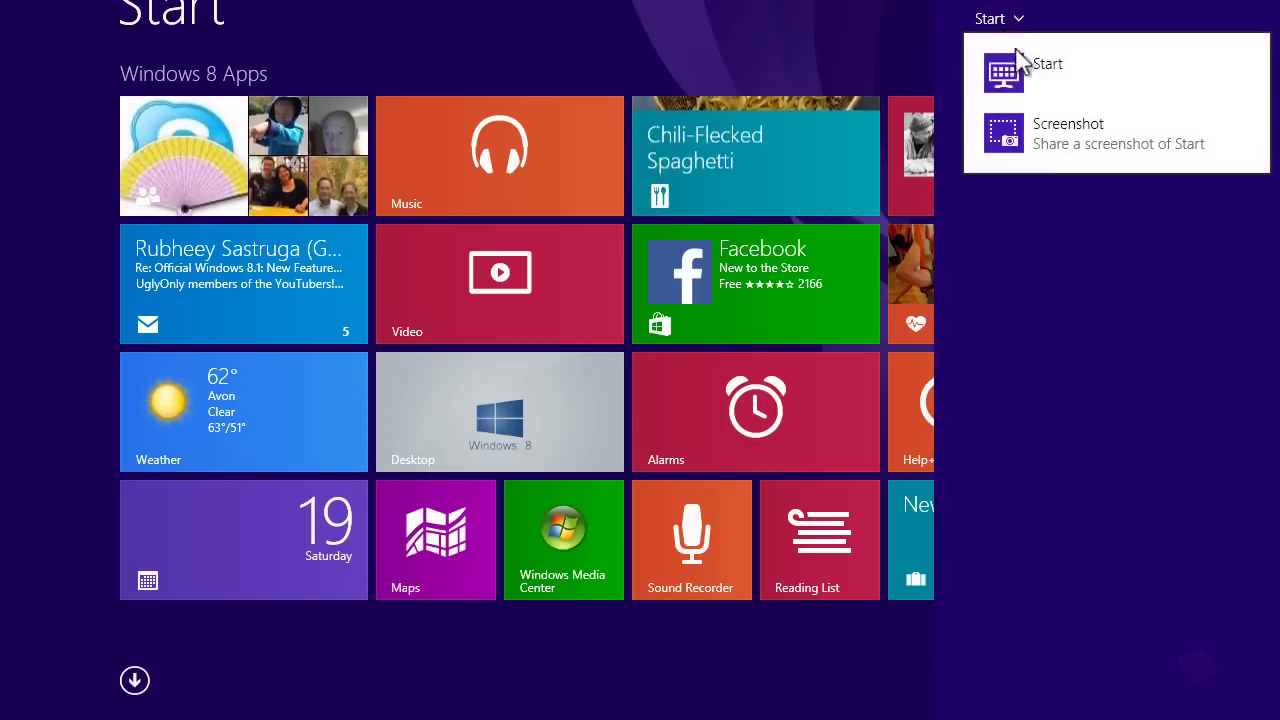
pyautogui.click(1011, 18)
pyautogui.click(1008, 20)
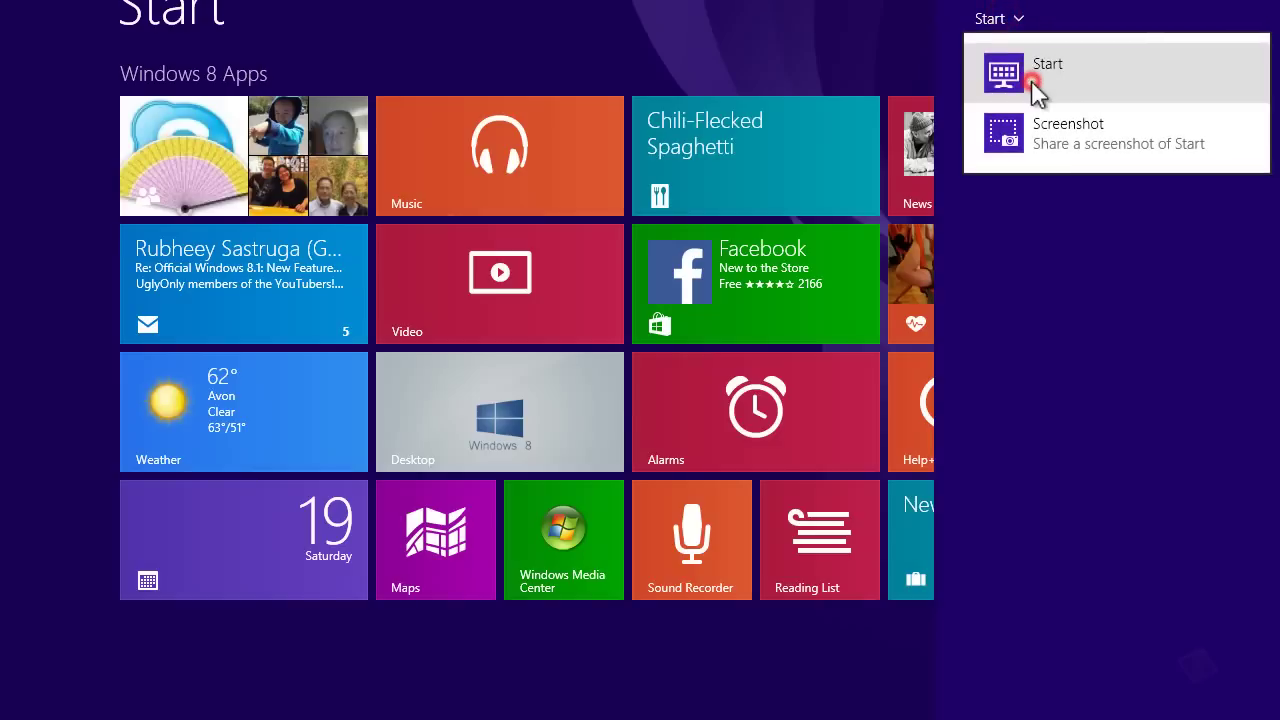
pyautogui.click(1043, 138)
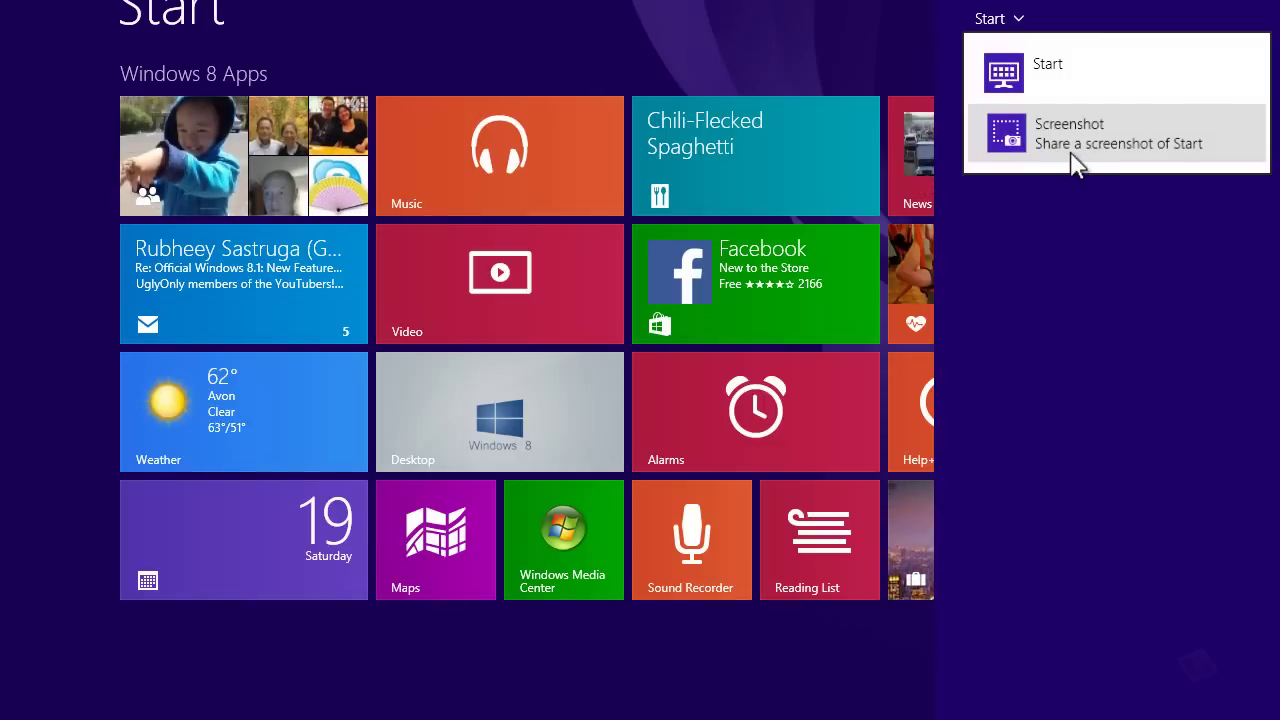
pyautogui.click(1072, 160)
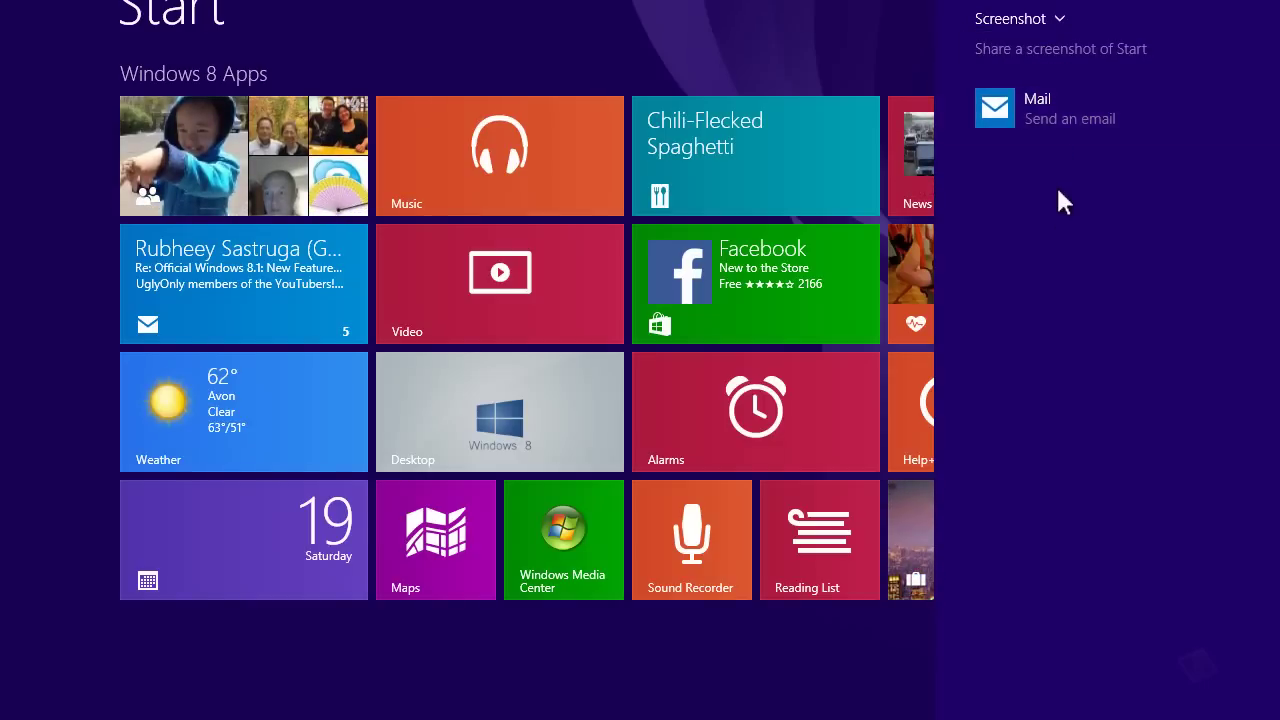
pyautogui.click(1062, 114)
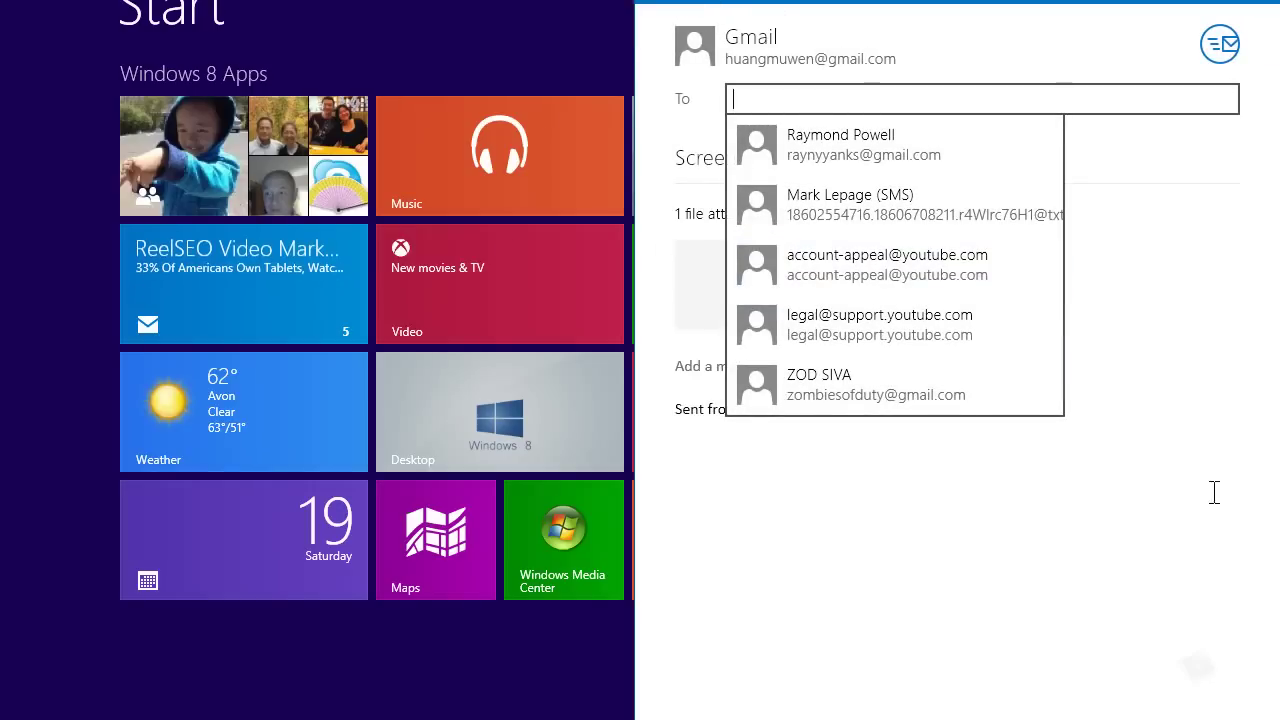
# Check the To field and body of the Mail message, then discard it unsent with Esc.
pyautogui.click(1010, 506)
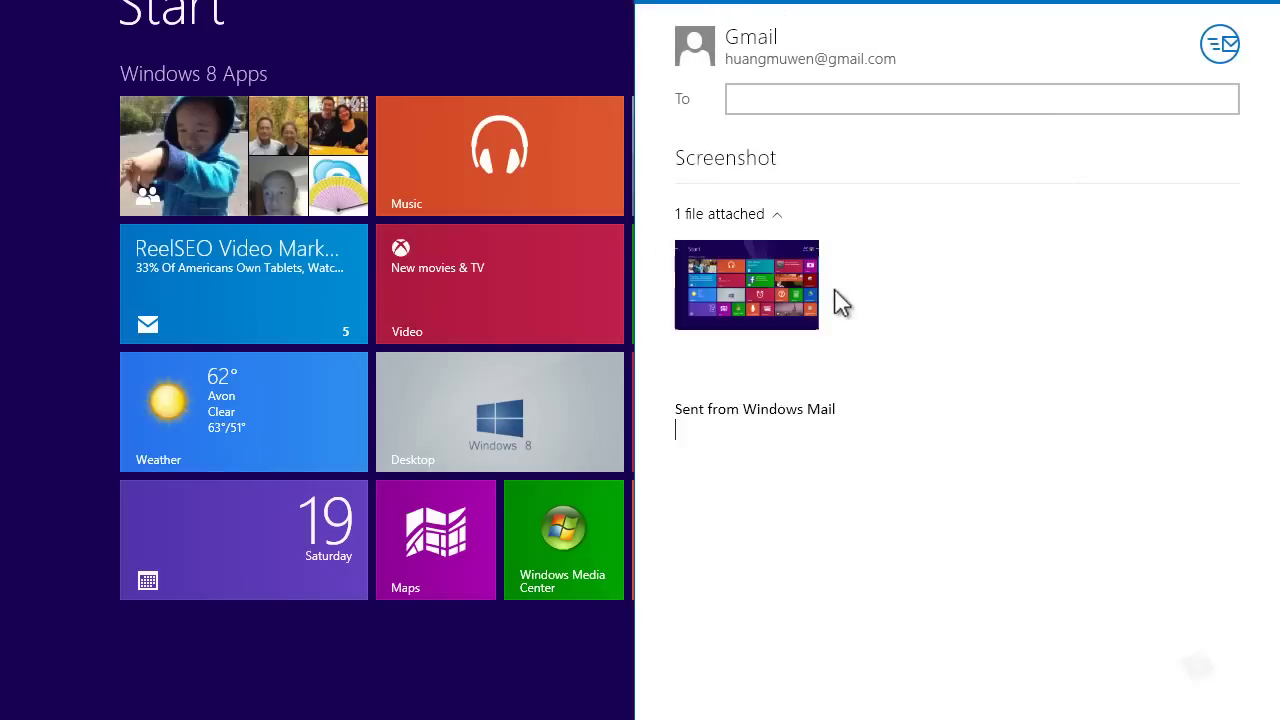
pyautogui.click(799, 96)
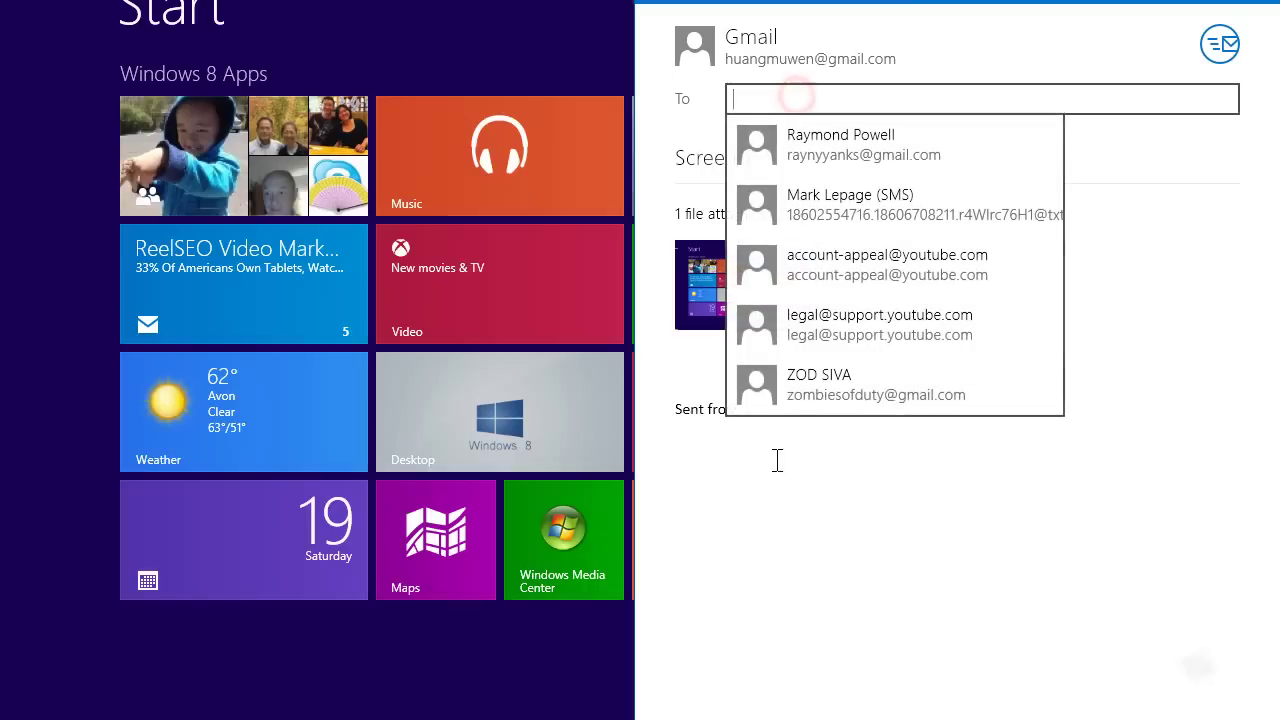
pyautogui.click(973, 618)
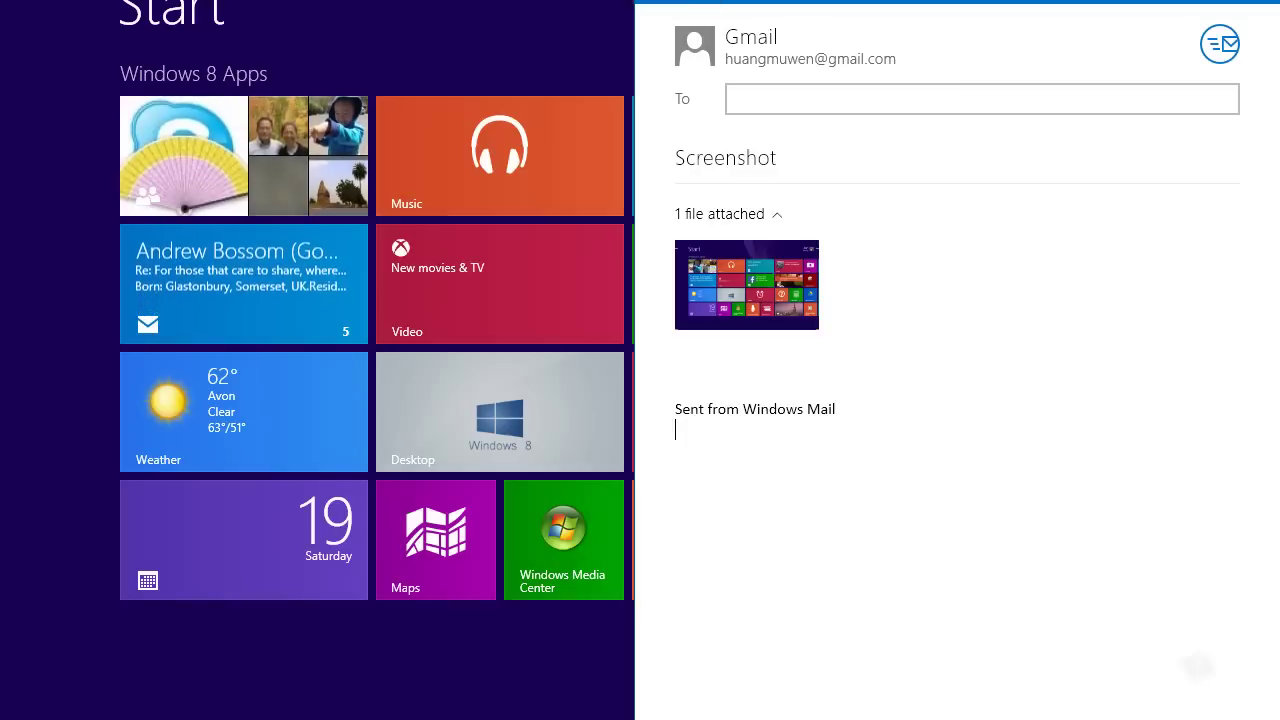
pyautogui.press('Escape')
pyautogui.press('Escape')
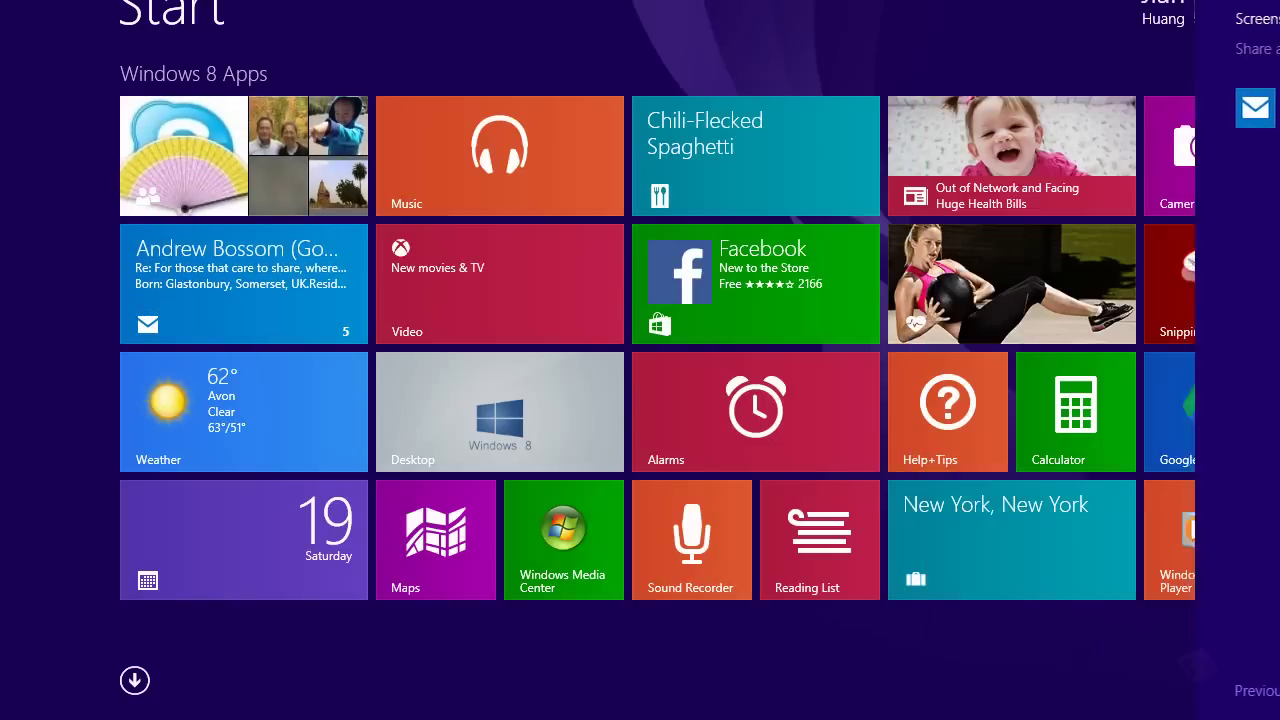
# Go from the Start screen to the desktop via its tile, then back to Start.
pyautogui.scroll(-5, 597, 270)
pyautogui.scroll(5, 597, 270)
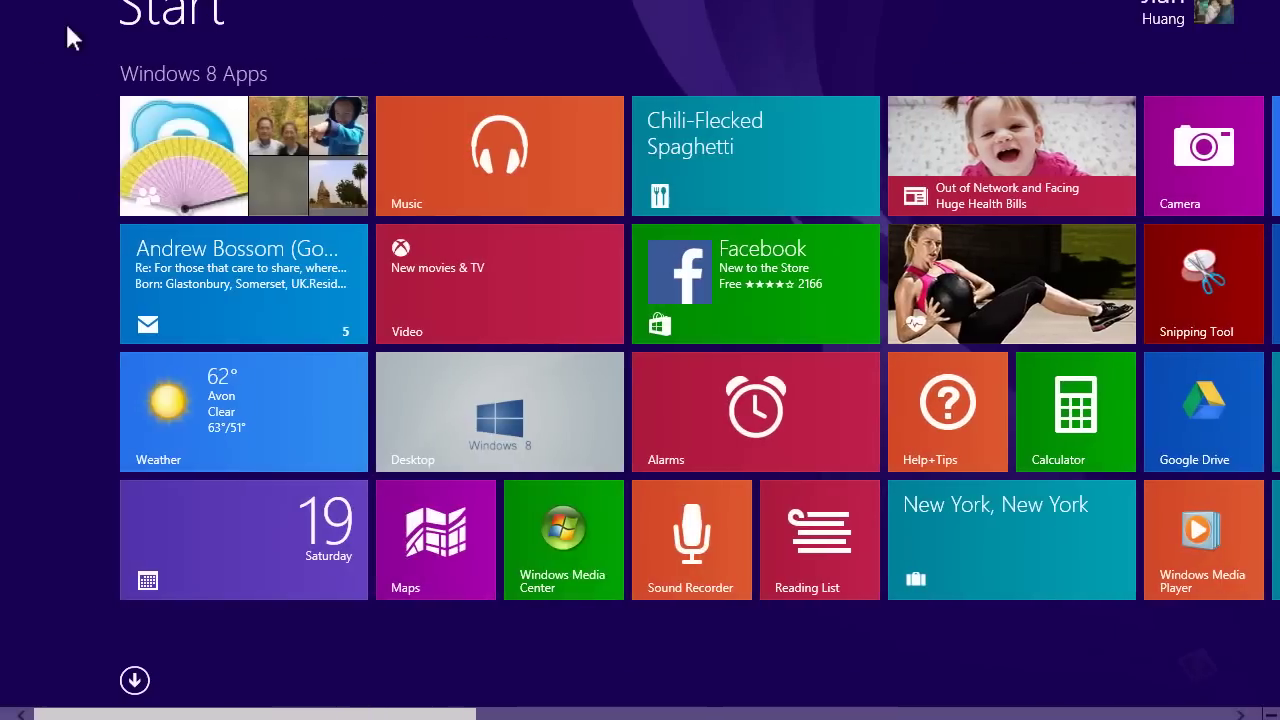
pyautogui.scroll(-5, 200, 291)
pyautogui.scroll(-5, 265, 471)
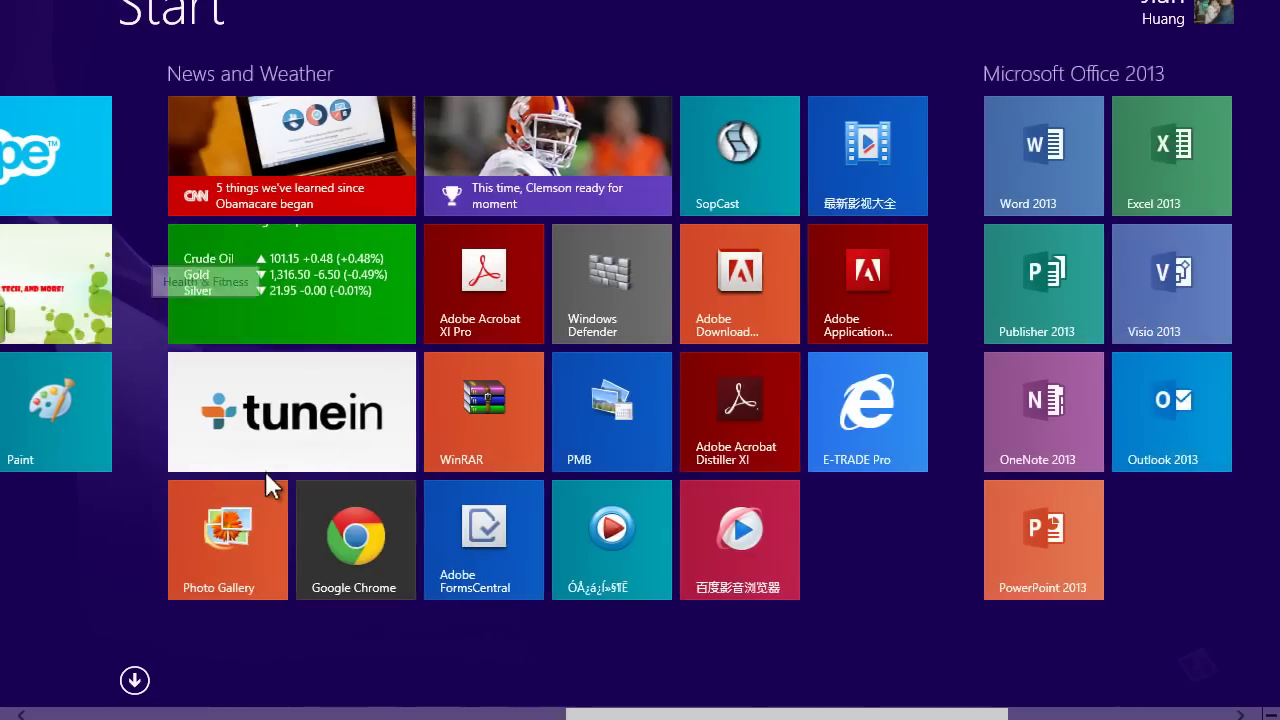
pyautogui.scroll(10, 265, 471)
pyautogui.scroll(-3, 266, 471)
pyautogui.scroll(2, 265, 468)
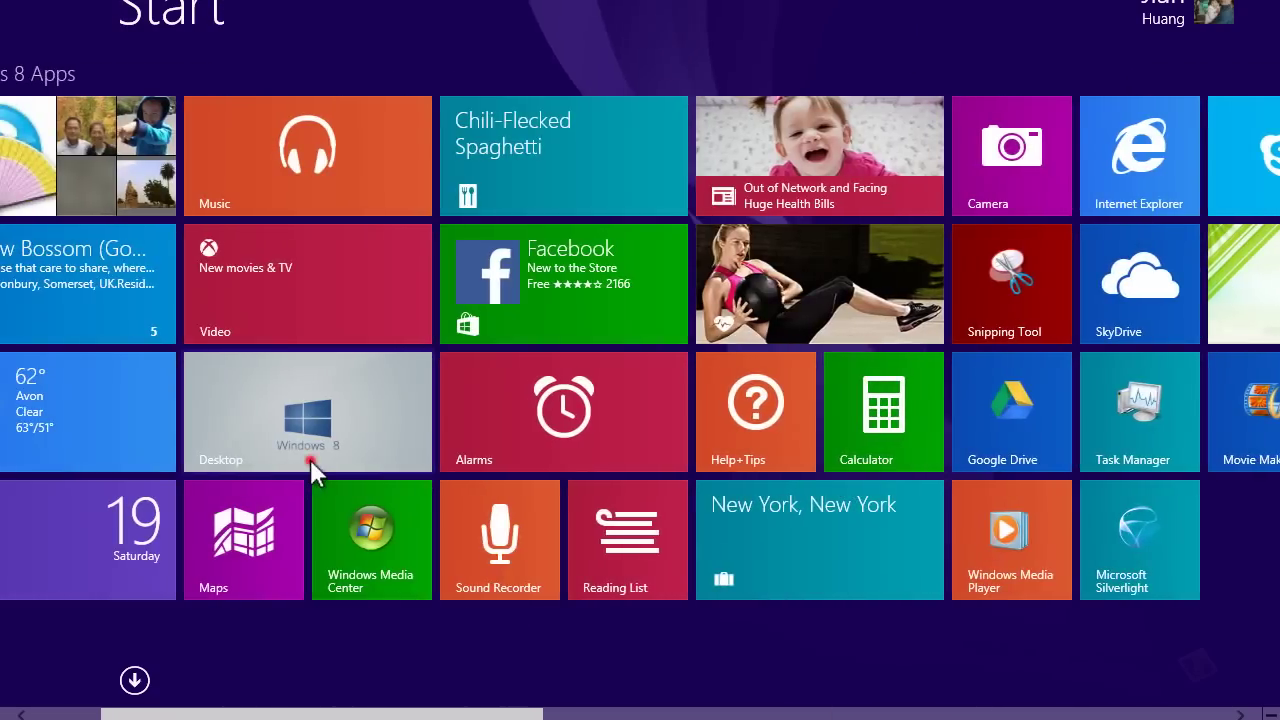
pyautogui.click(310, 462)
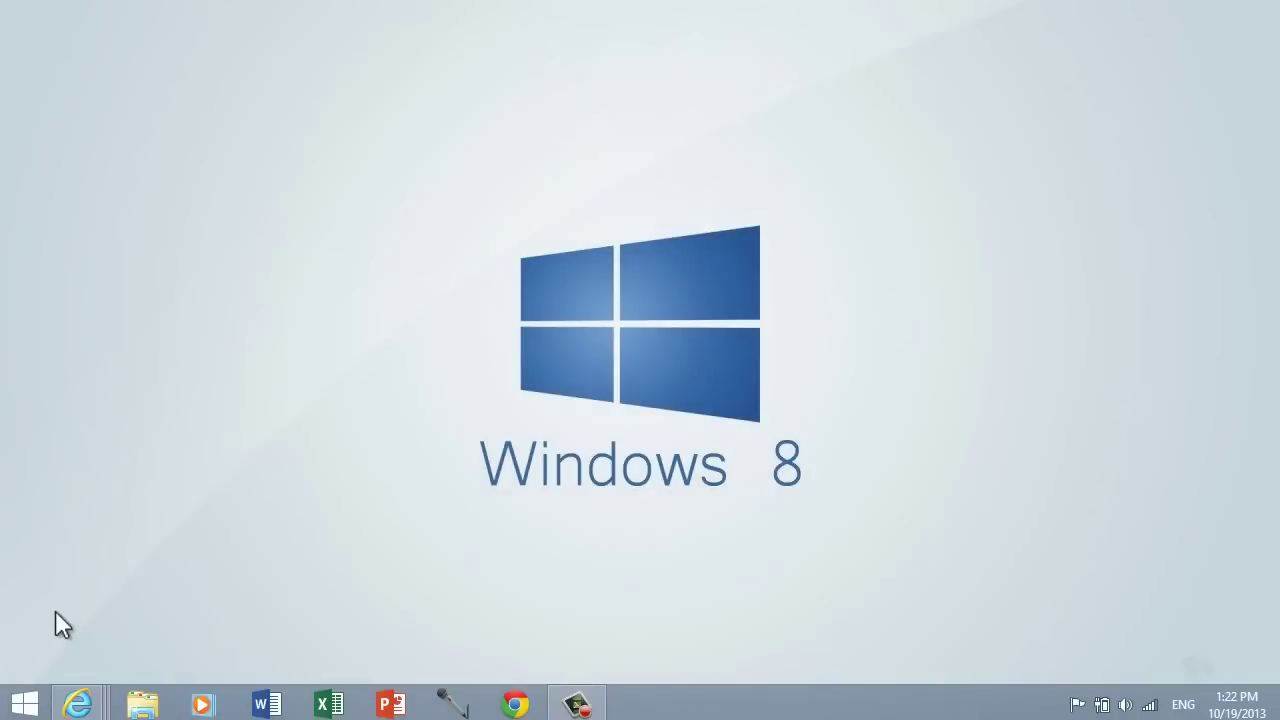
pyautogui.click(24, 704)
pyautogui.scroll(-5, 161, 605)
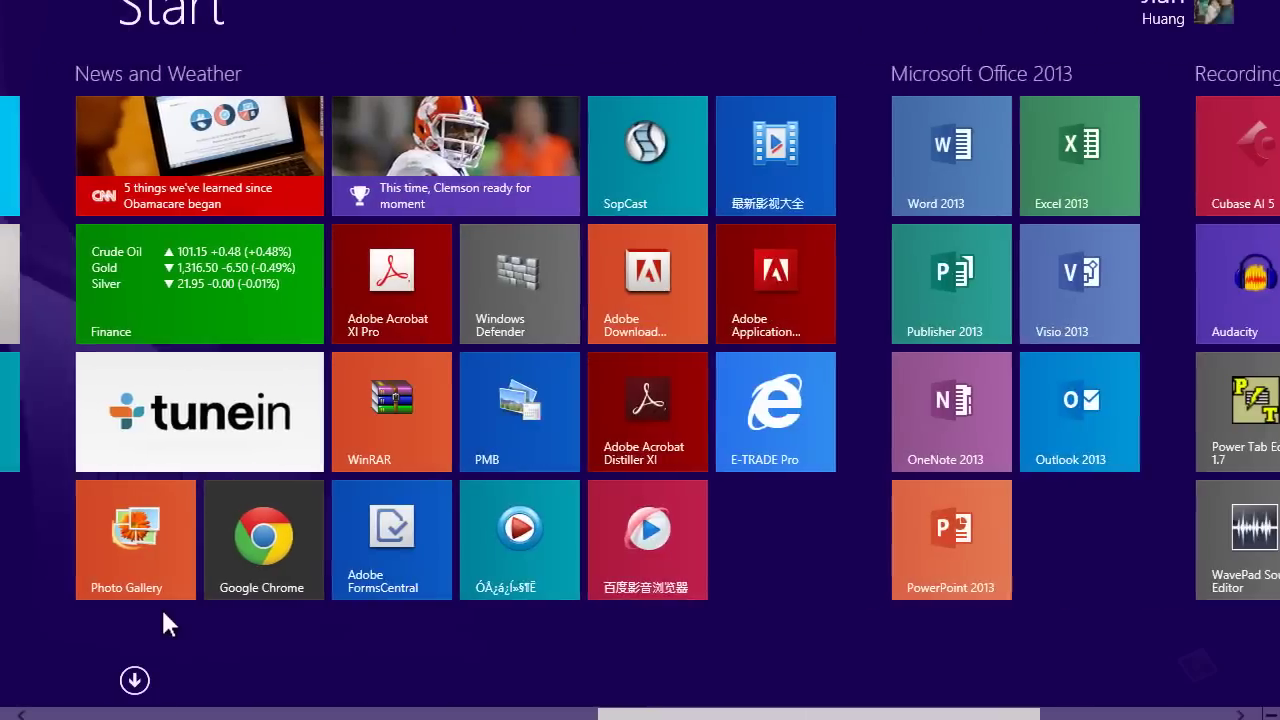
pyautogui.scroll(4, 161, 606)
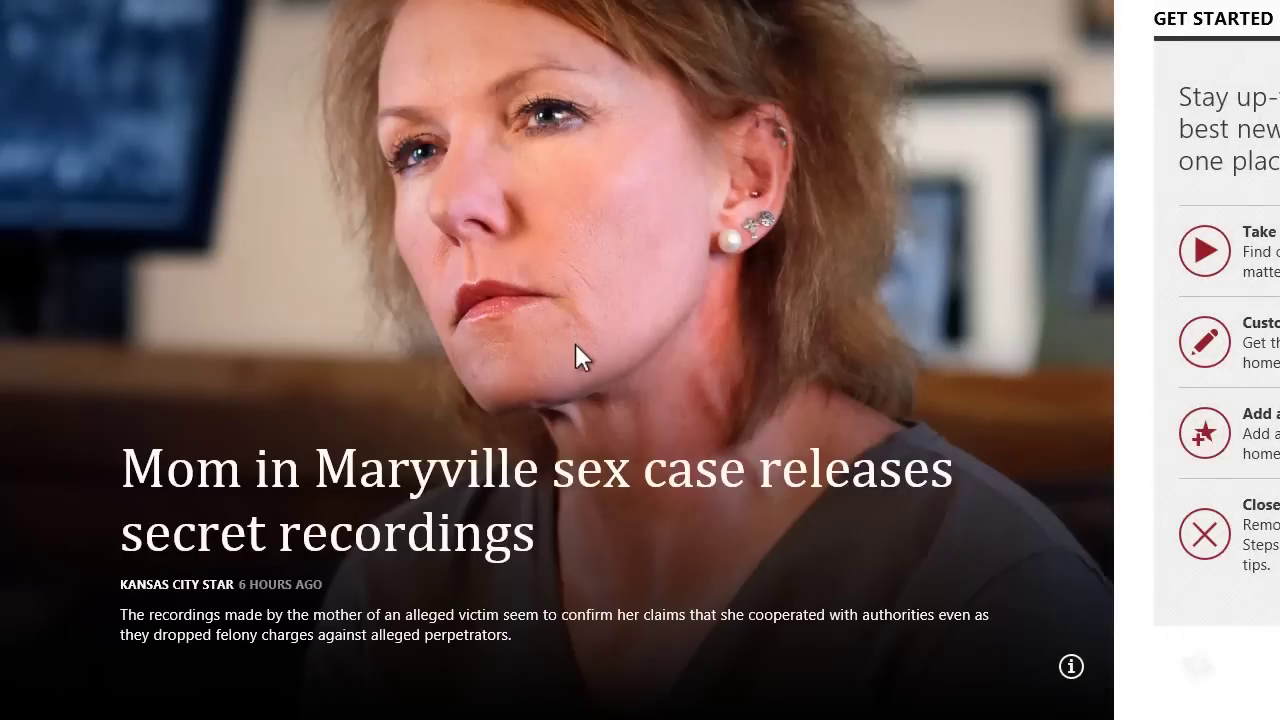
# Save a full-screen capture of the Bing News Maryville story with Win+PrintScreen.
pyautogui.scroll(-5, 415, 580)
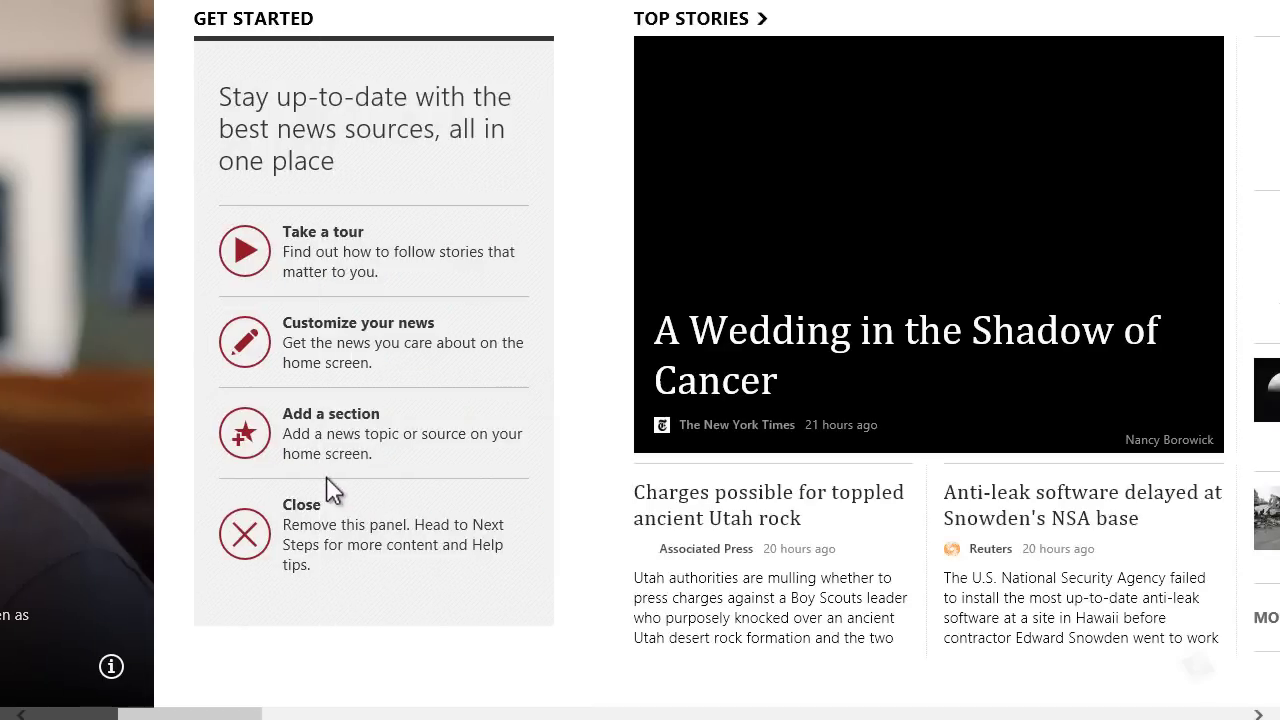
pyautogui.scroll(5, 415, 630)
pyautogui.press('super+Print')
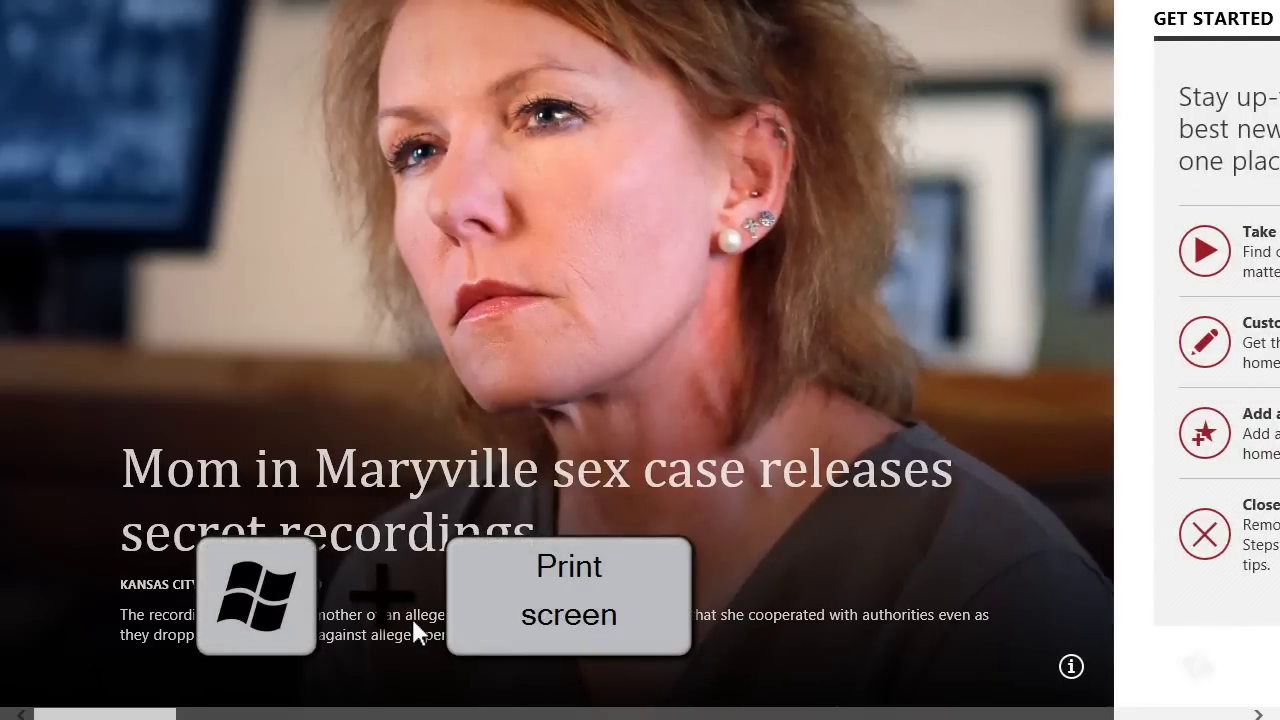
pyautogui.press('super+Print')
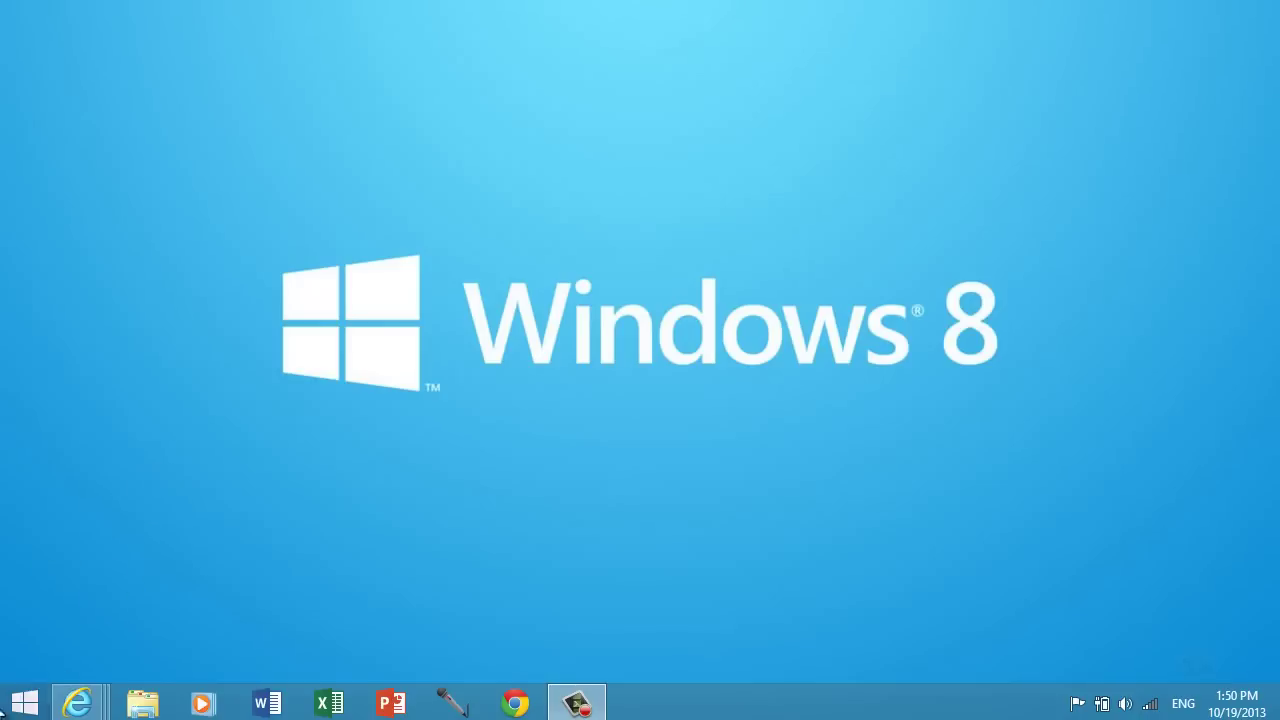
# Launch Photos from the Start screen to reach the Pictures library's Screenshots folder.
pyautogui.click(12, 708)
pyautogui.scroll(-3, 154, 680)
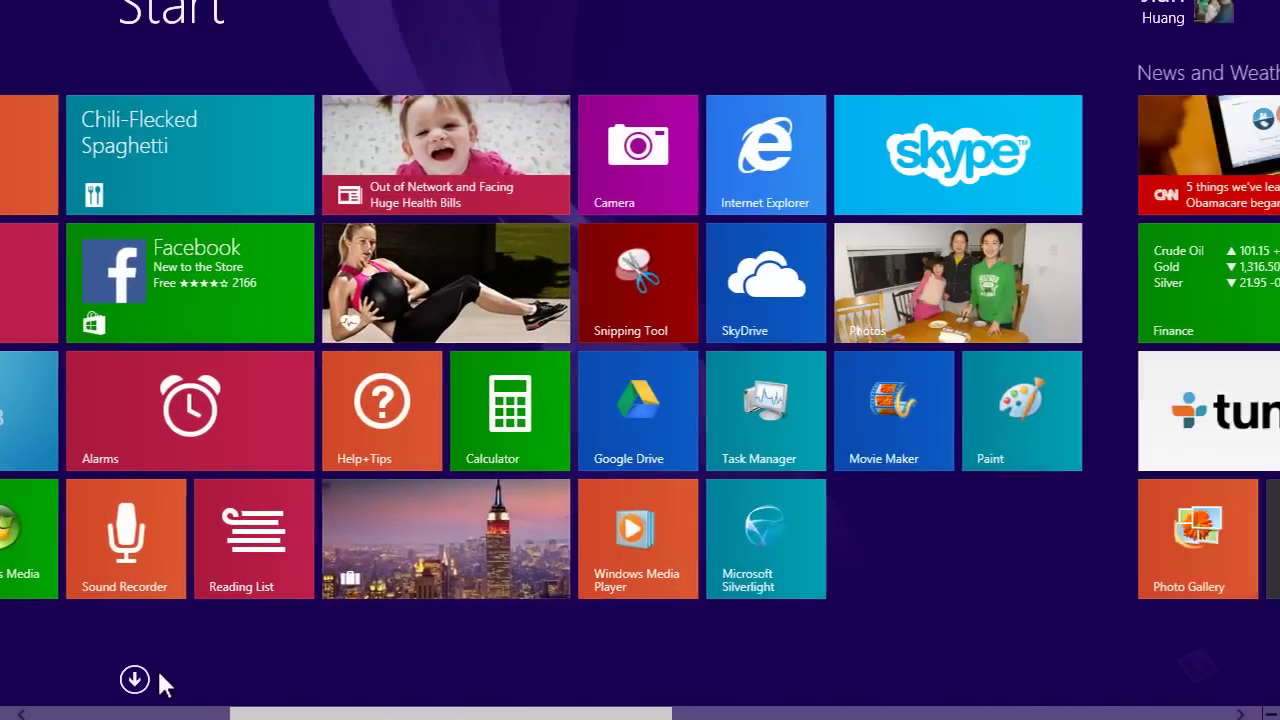
pyautogui.scroll(3, 157, 686)
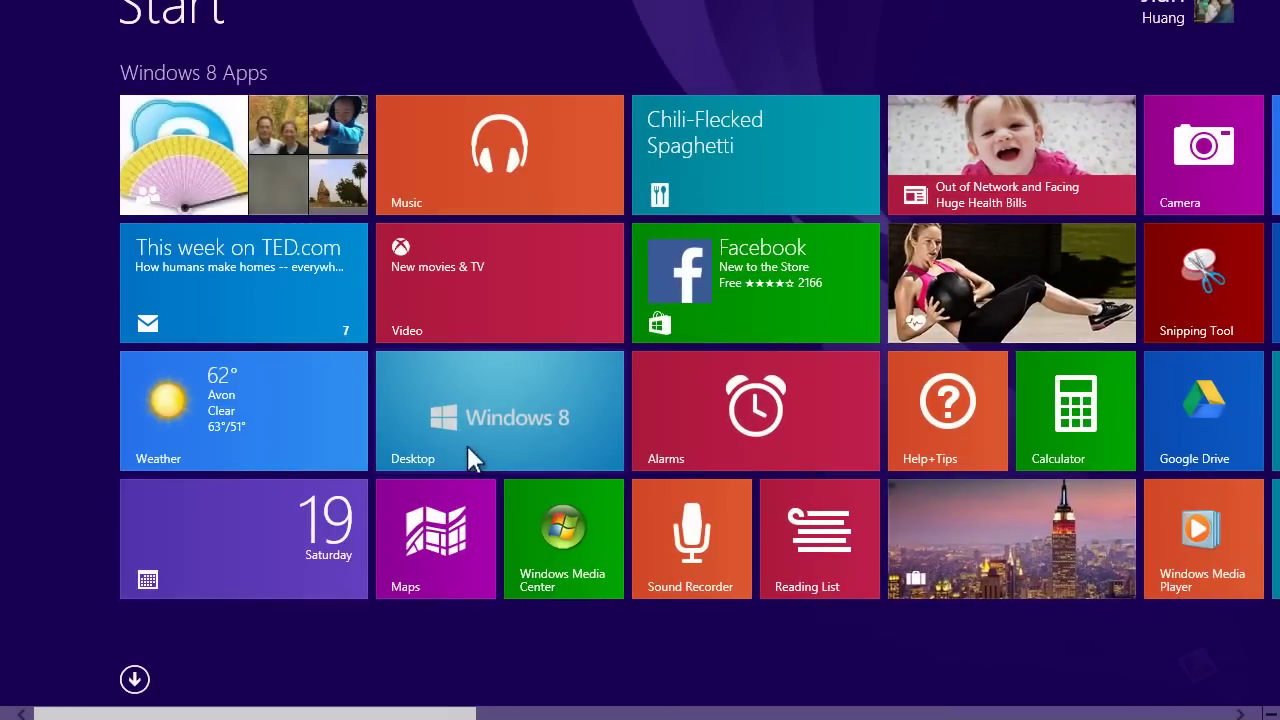
pyautogui.scroll(-1, 446, 424)
pyautogui.scroll(1, 430, 420)
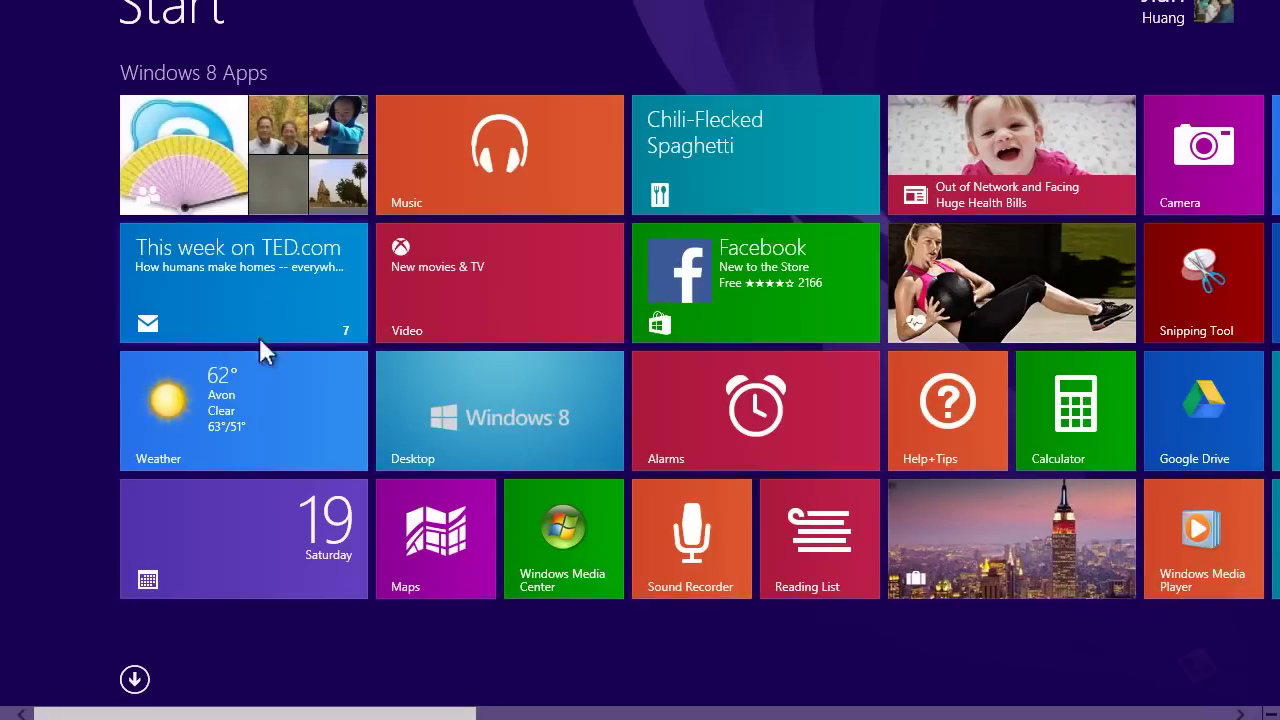
pyautogui.scroll(-3, 250, 417)
pyautogui.scroll(3, 251, 420)
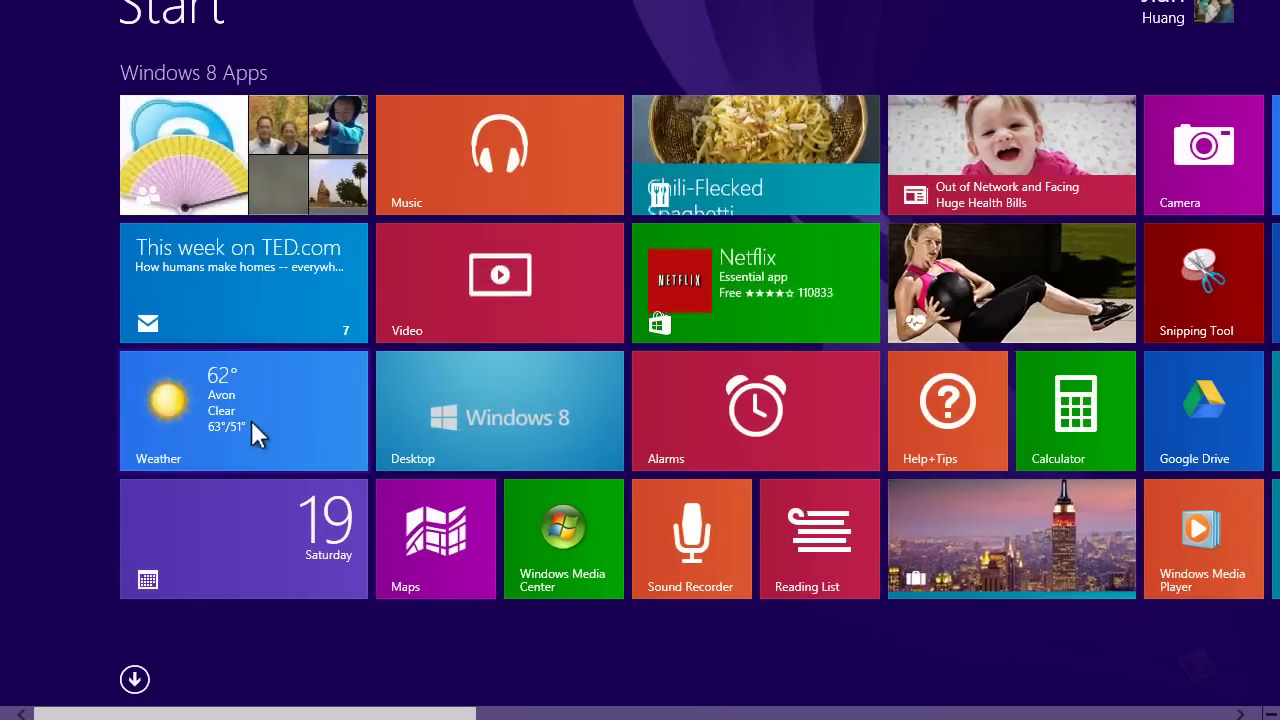
pyautogui.scroll(-4, 251, 421)
pyautogui.scroll(3, 251, 422)
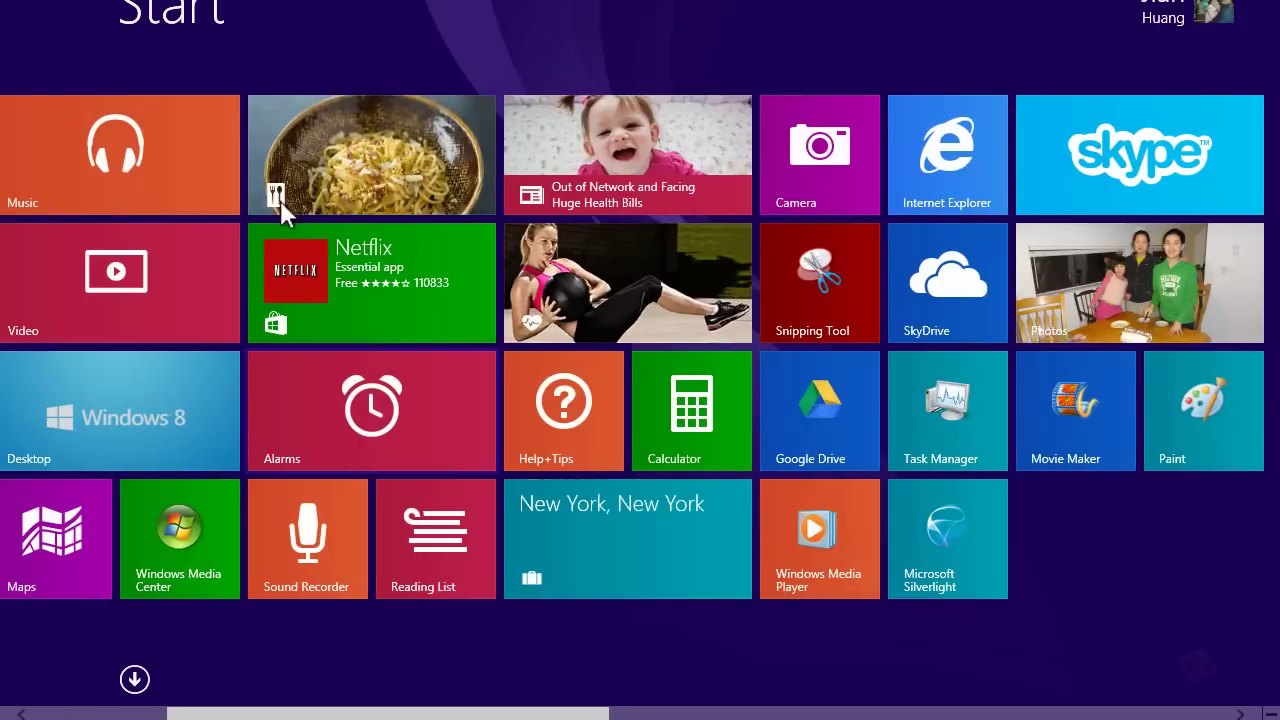
pyautogui.scroll(-4, 280, 200)
pyautogui.click(244, 270)
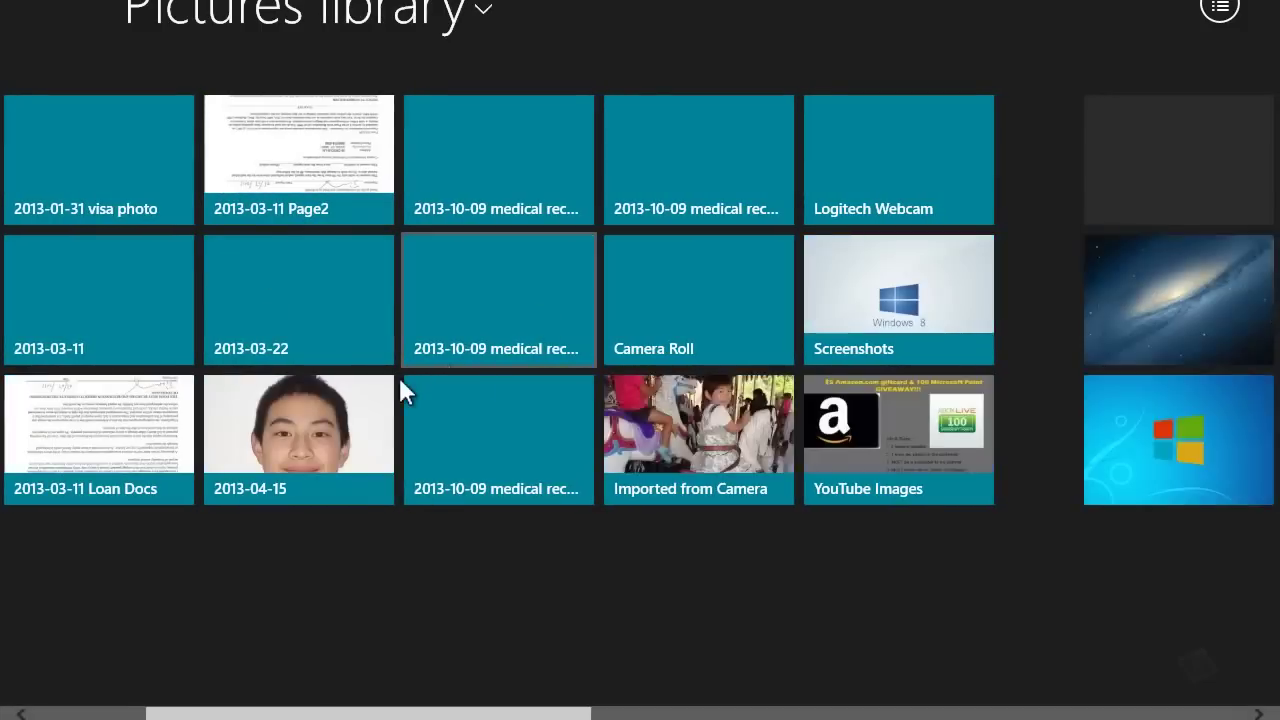
# Open the Bing News screenshot in Photos, start the Crop tool, then return to Start.
pyautogui.scroll(3, 400, 388)
pyautogui.scroll(-9, 451, 400)
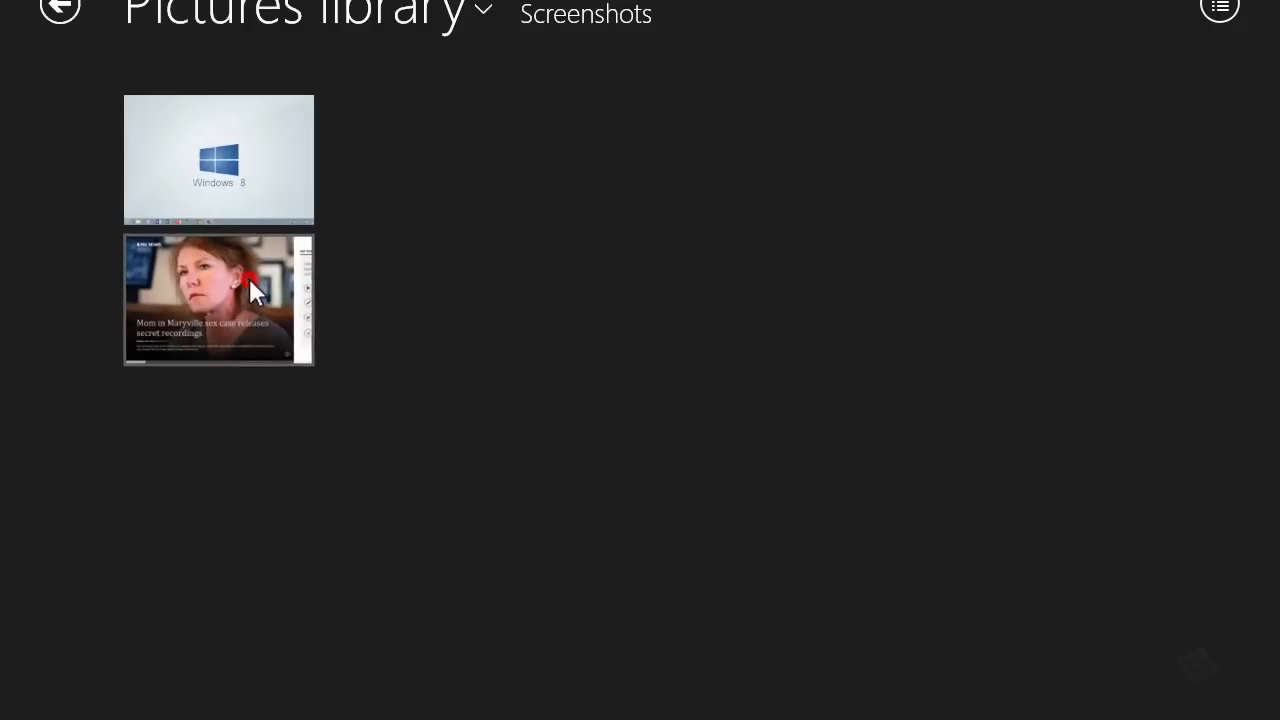
pyautogui.click(250, 282)
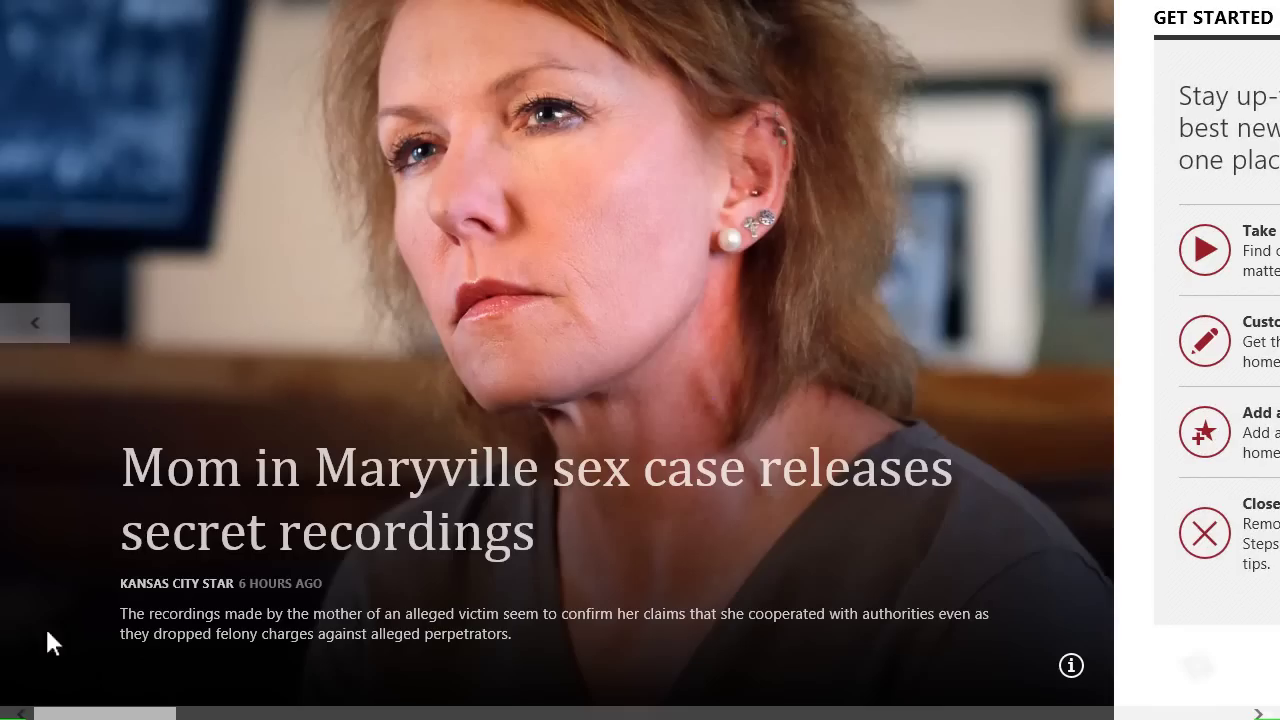
pyautogui.rightClick(356, 238)
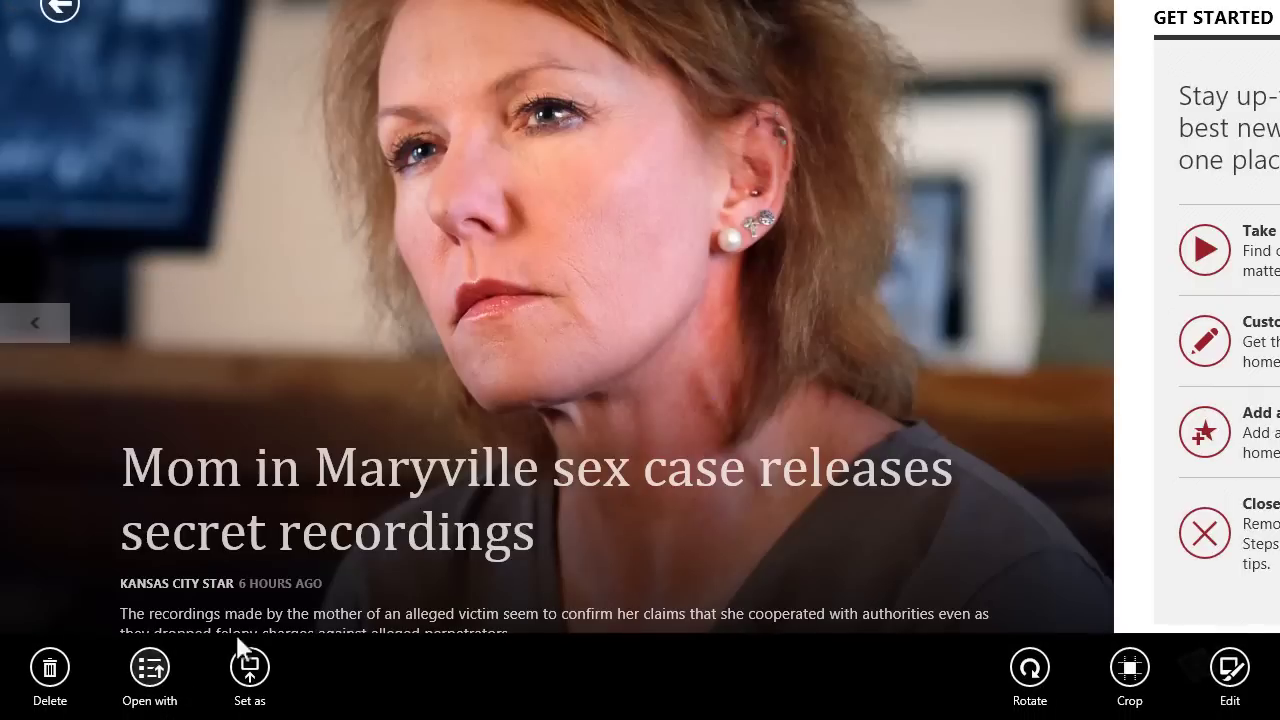
pyautogui.click(1131, 690)
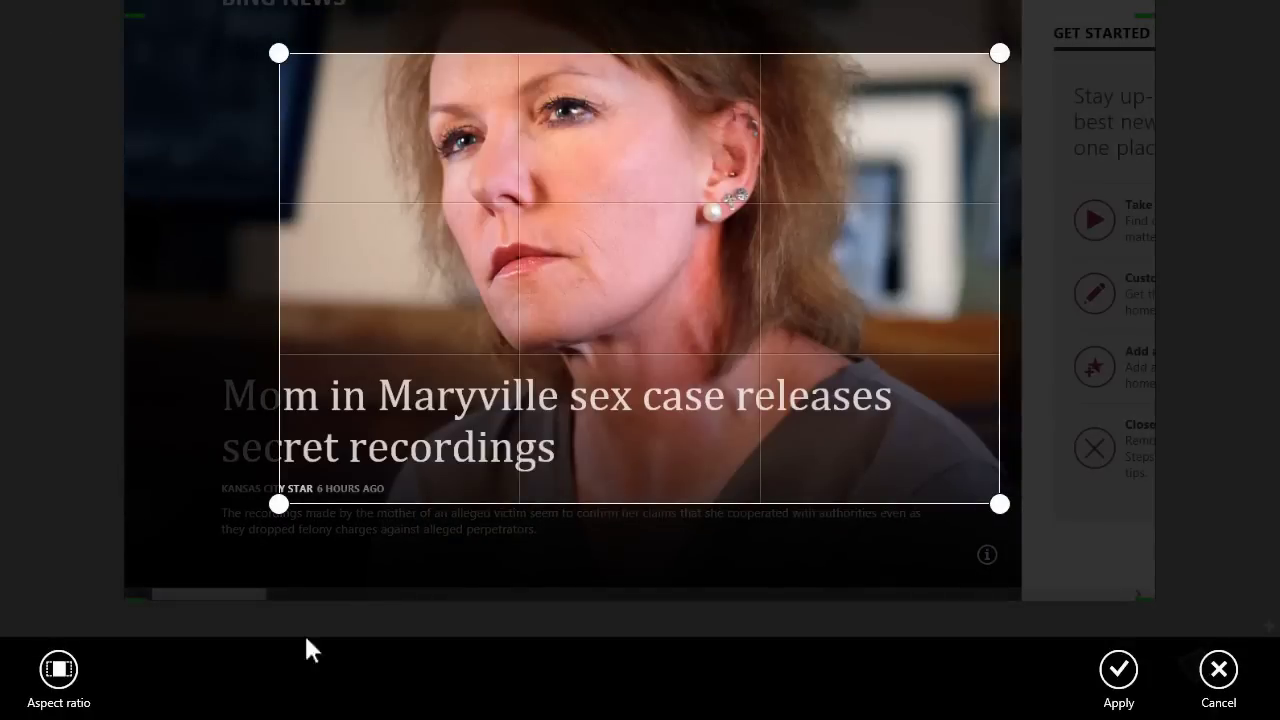
pyautogui.moveTo(1, 716)
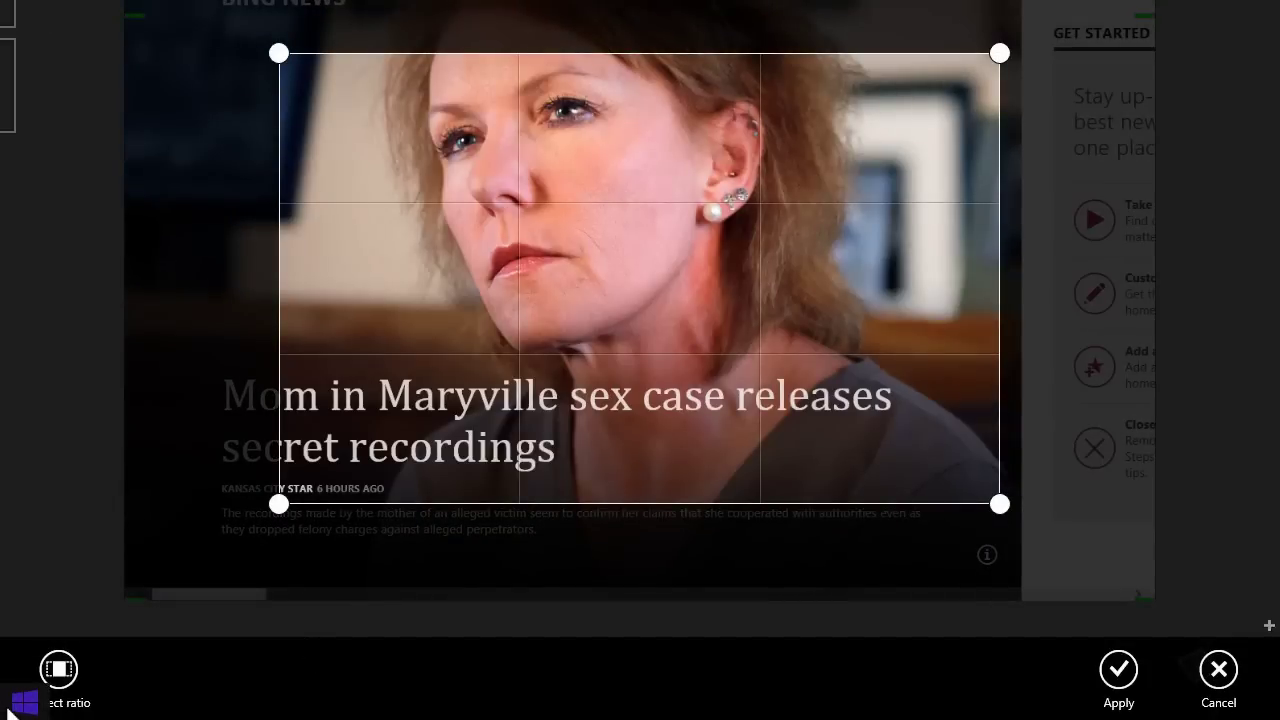
pyautogui.click(5, 712)
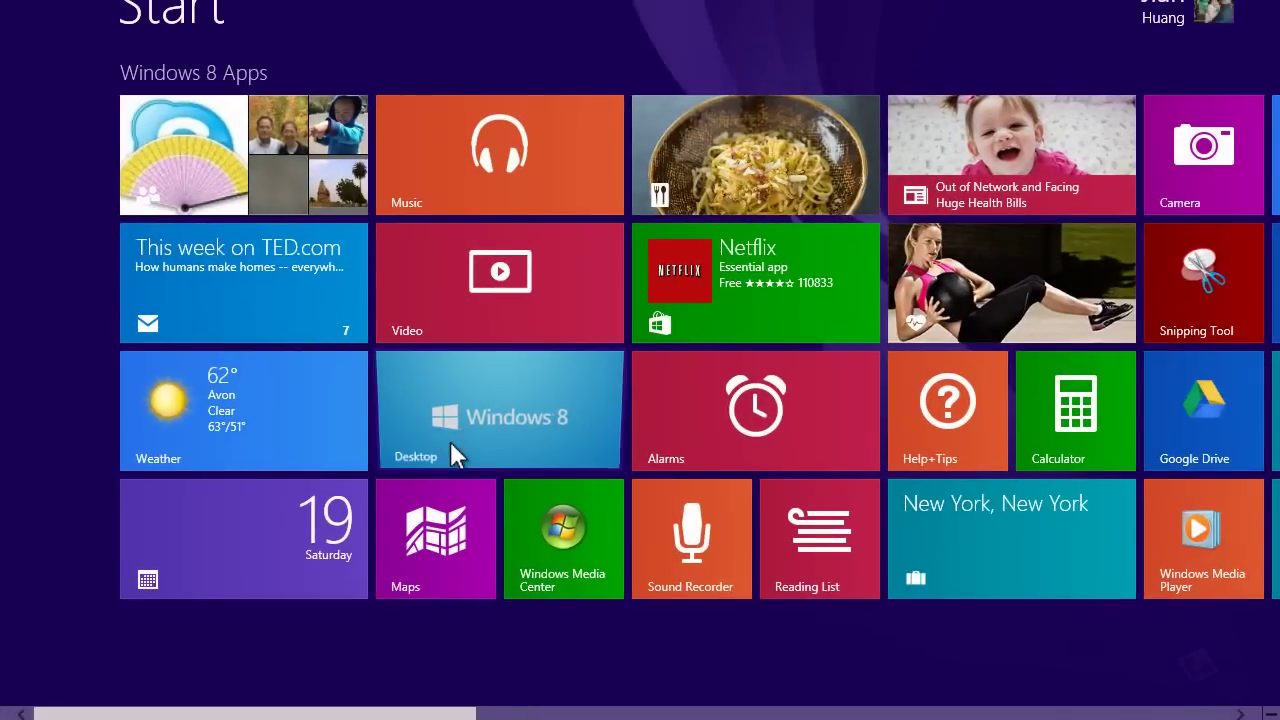
# Copy the desktop to the clipboard with Print Screen, then launch Paint from Start.
pyautogui.click(451, 443)
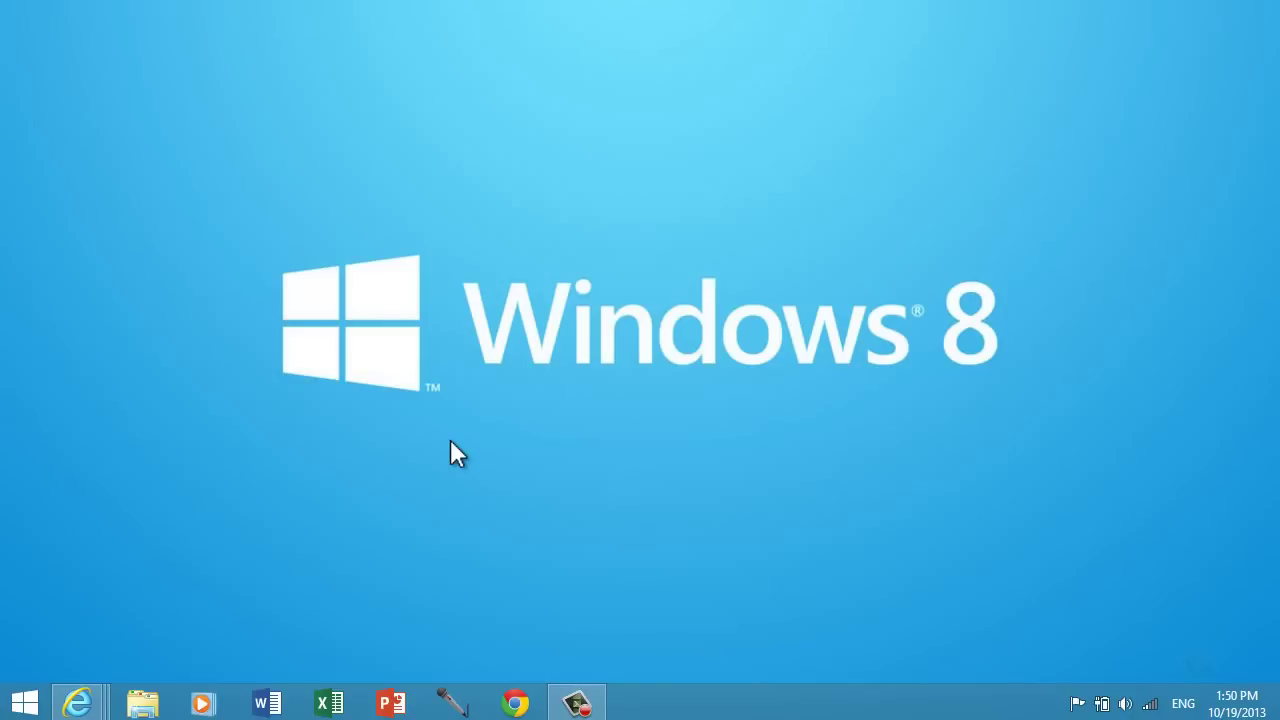
pyautogui.press('Print')
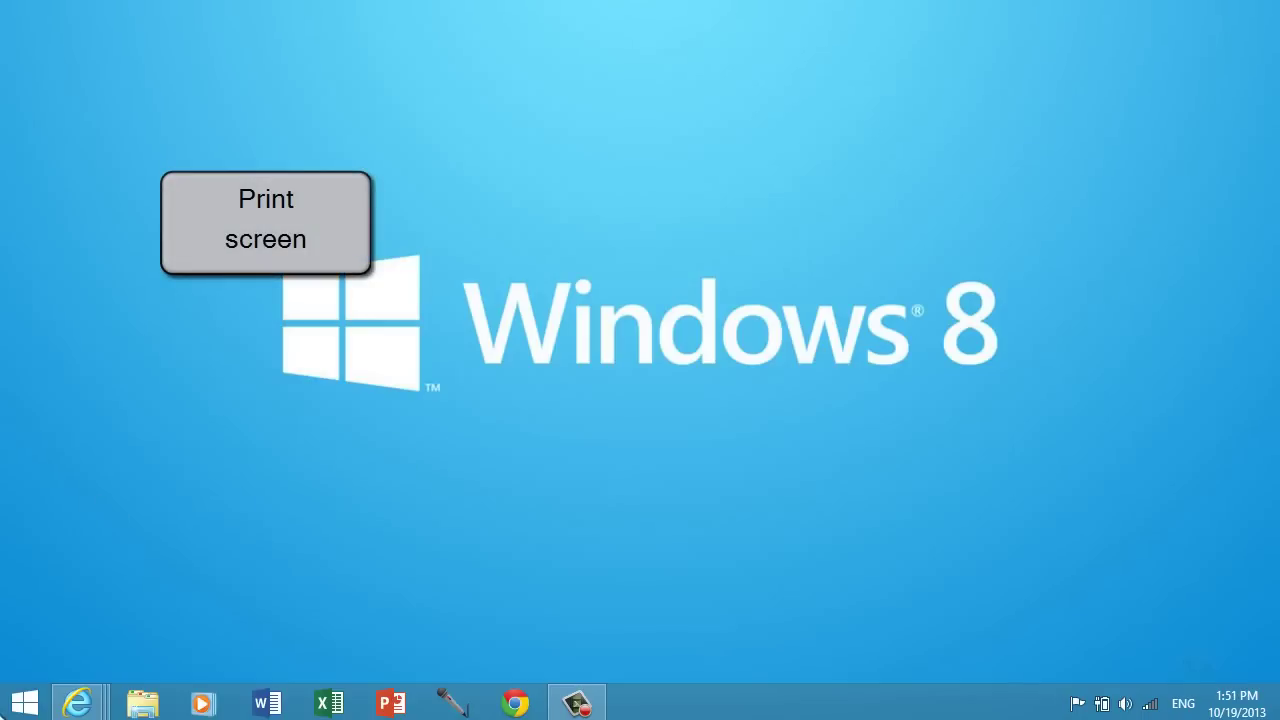
pyautogui.click(8, 710)
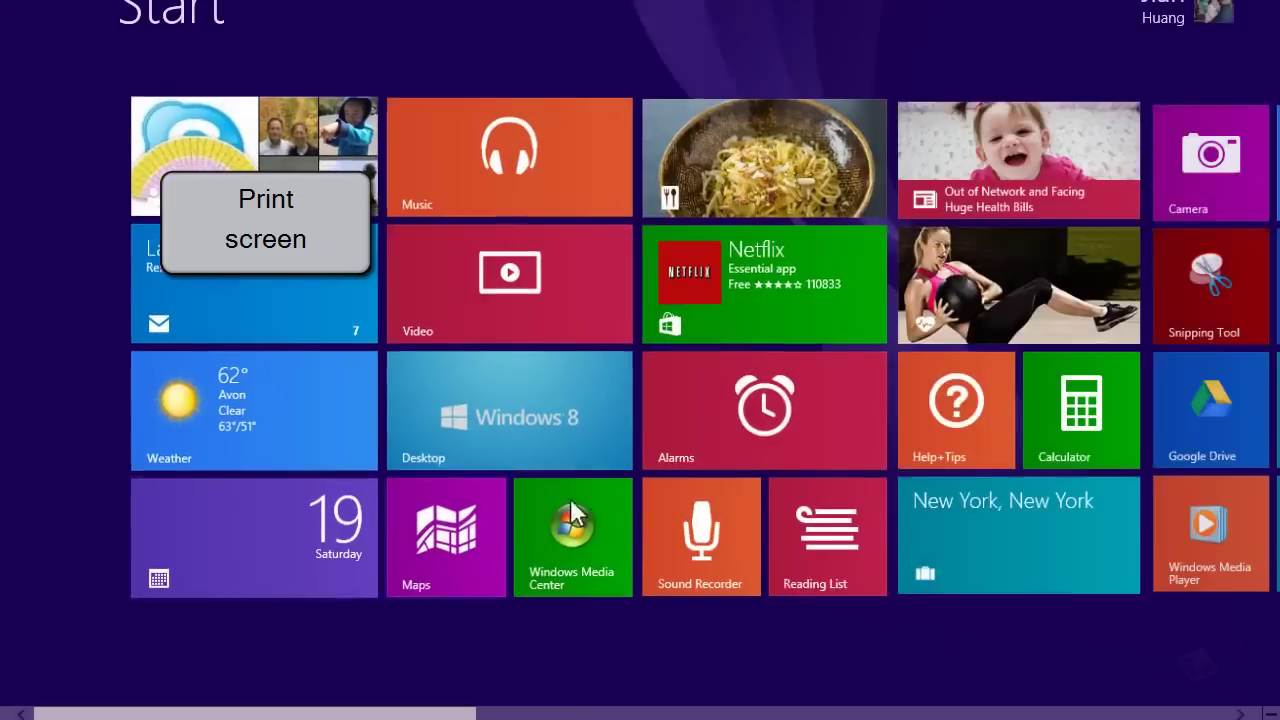
pyautogui.scroll(-5, 954, 420)
pyautogui.click(976, 406)
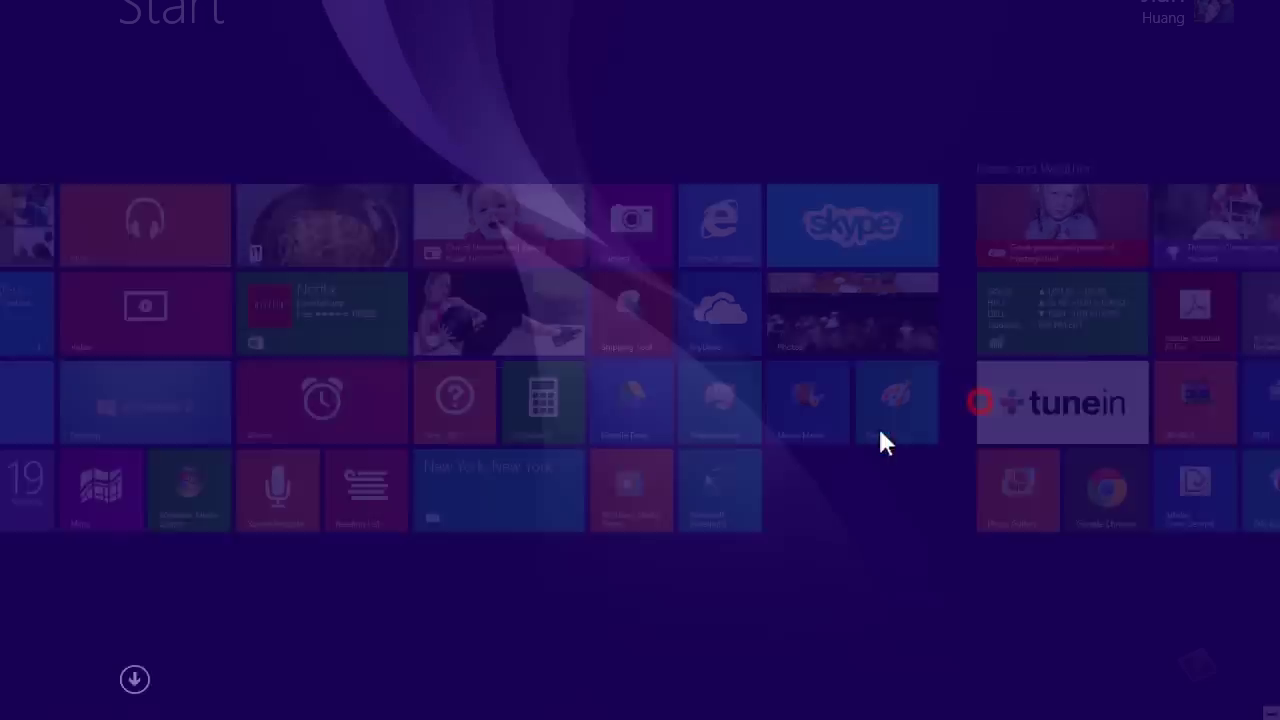
# Paste the 1280 × 800 desktop capture into Paint's new picture with Ctrl+V.
pyautogui.hotkey('ctrl', 'v')
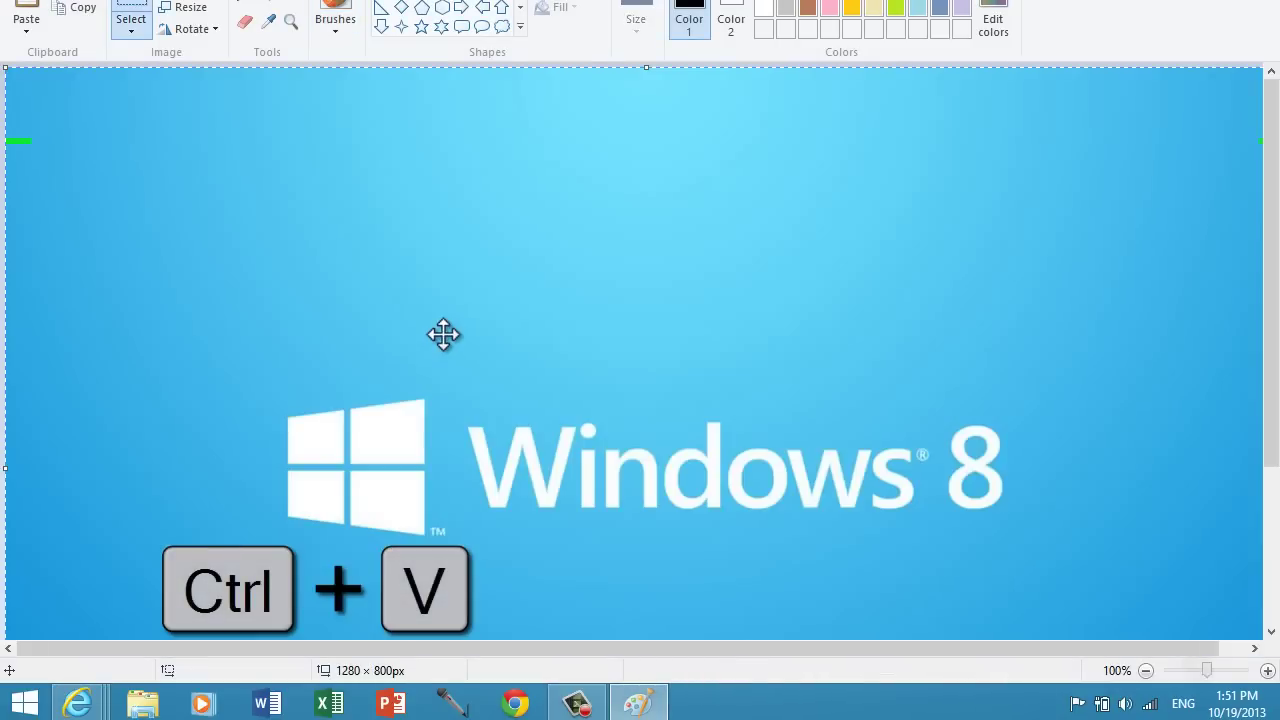
pyautogui.scroll(-3, 449, 349)
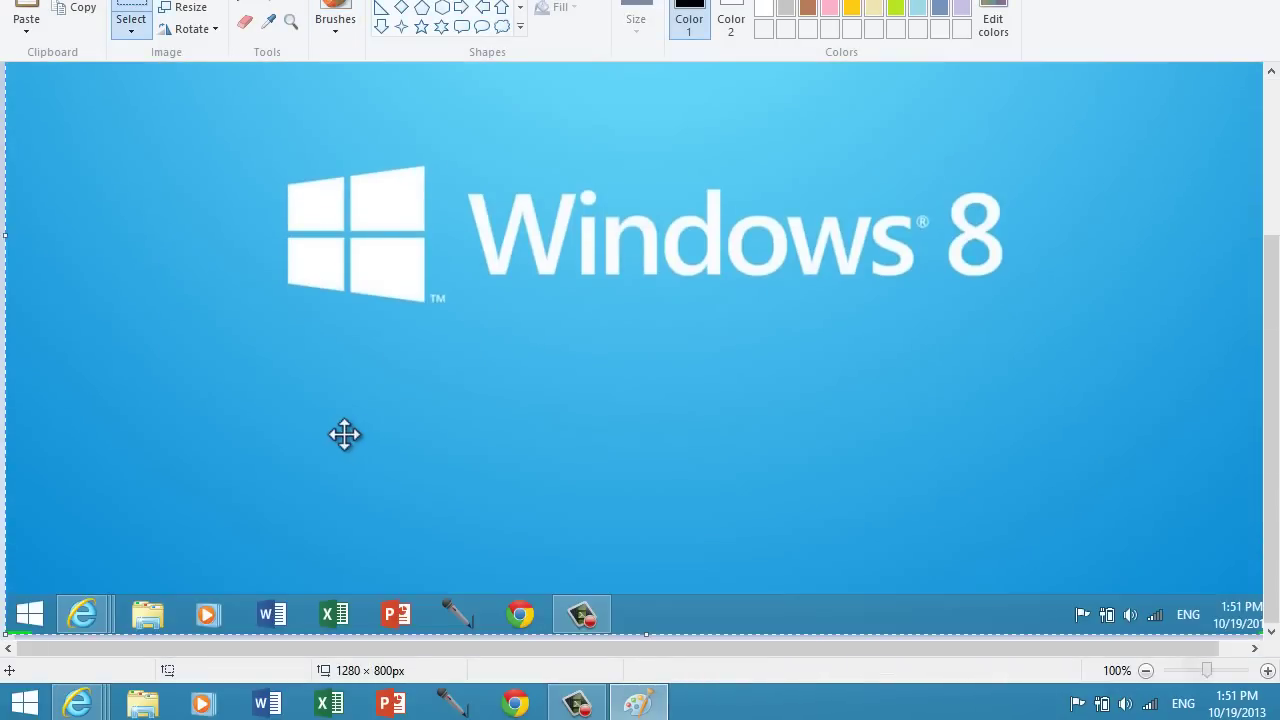
pyautogui.scroll(3, 344, 433)
pyautogui.scroll(-3, 346, 431)
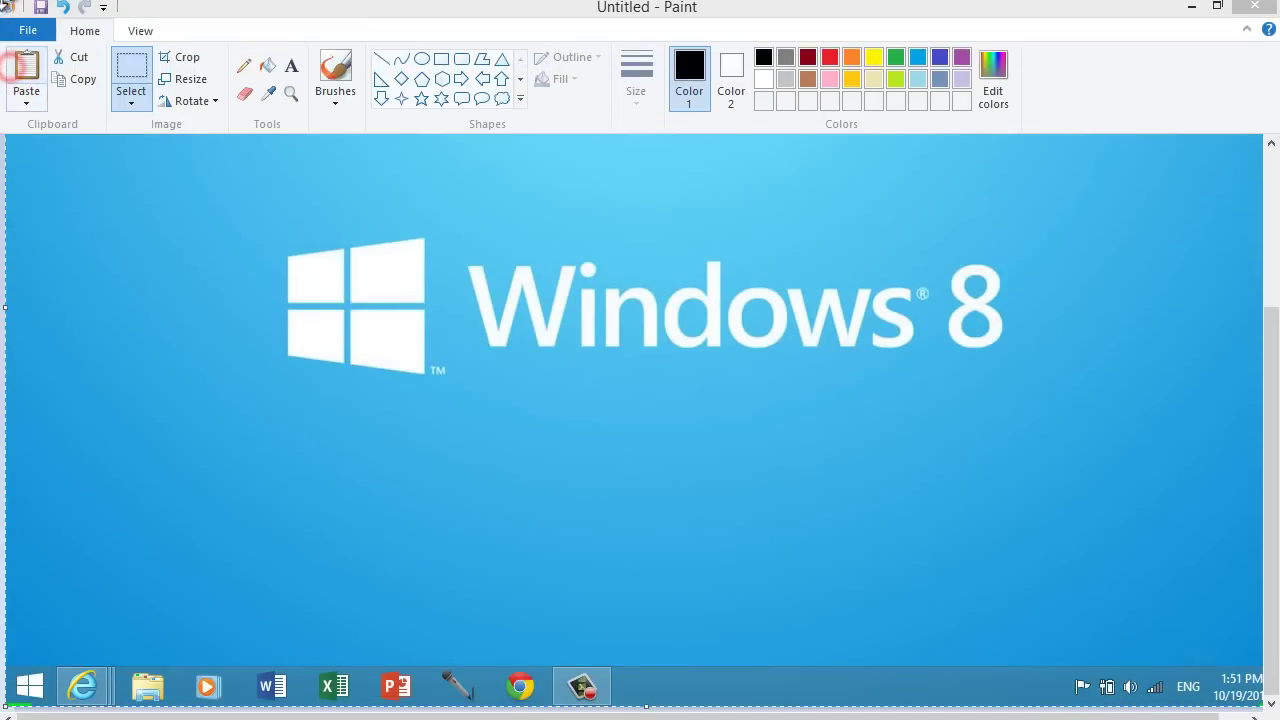
# Review the File > Save as formats, then close Paint without saving.
pyautogui.click(25, 29)
pyautogui.moveTo(77, 205)
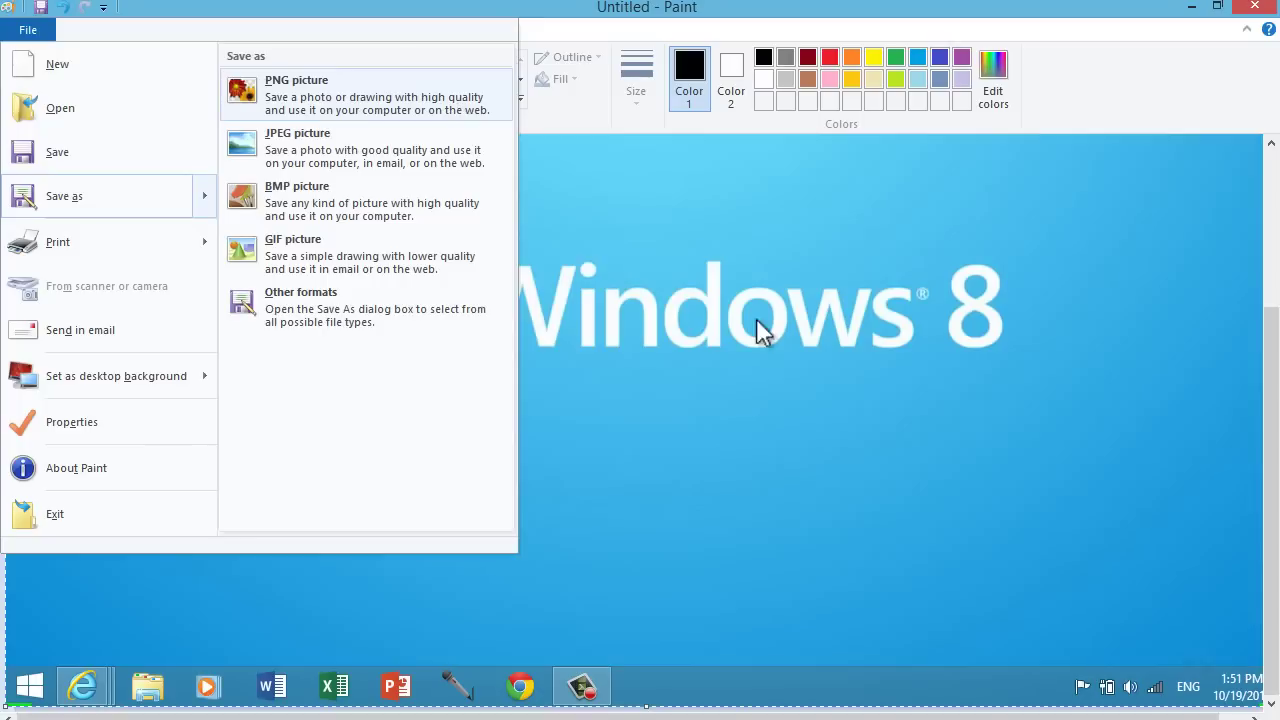
pyautogui.click(851, 394)
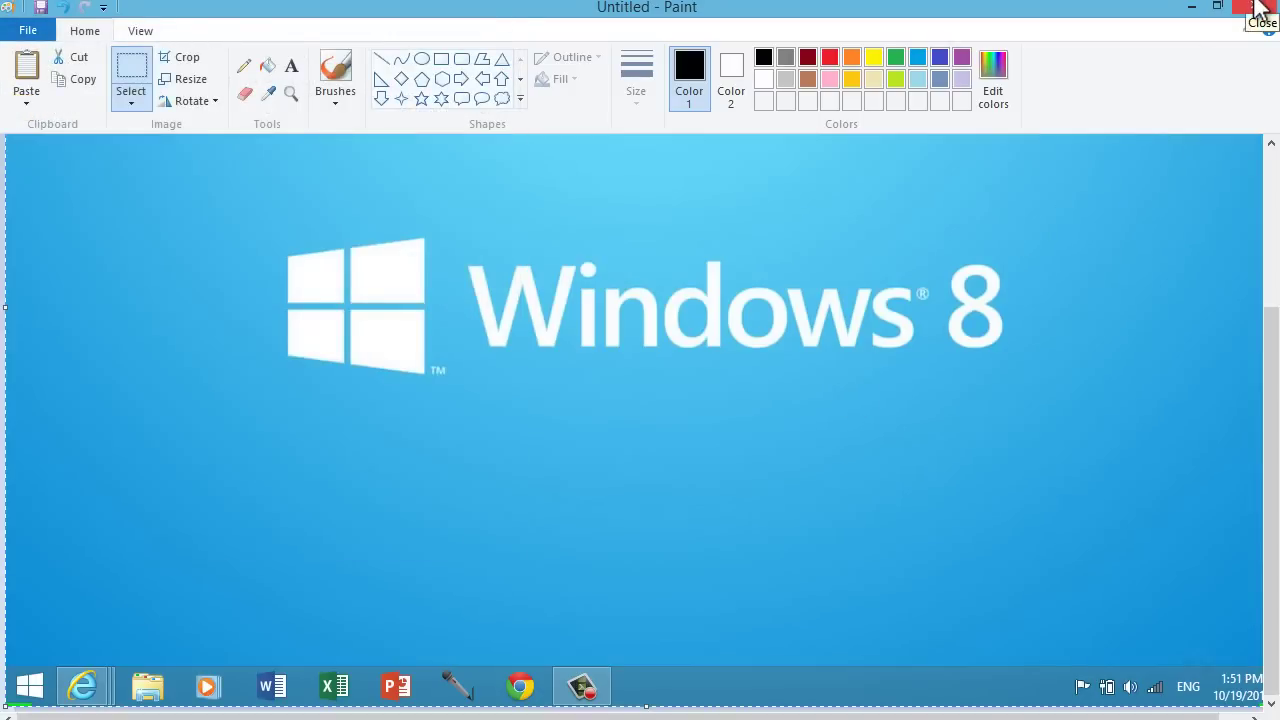
pyautogui.click(1258, 10)
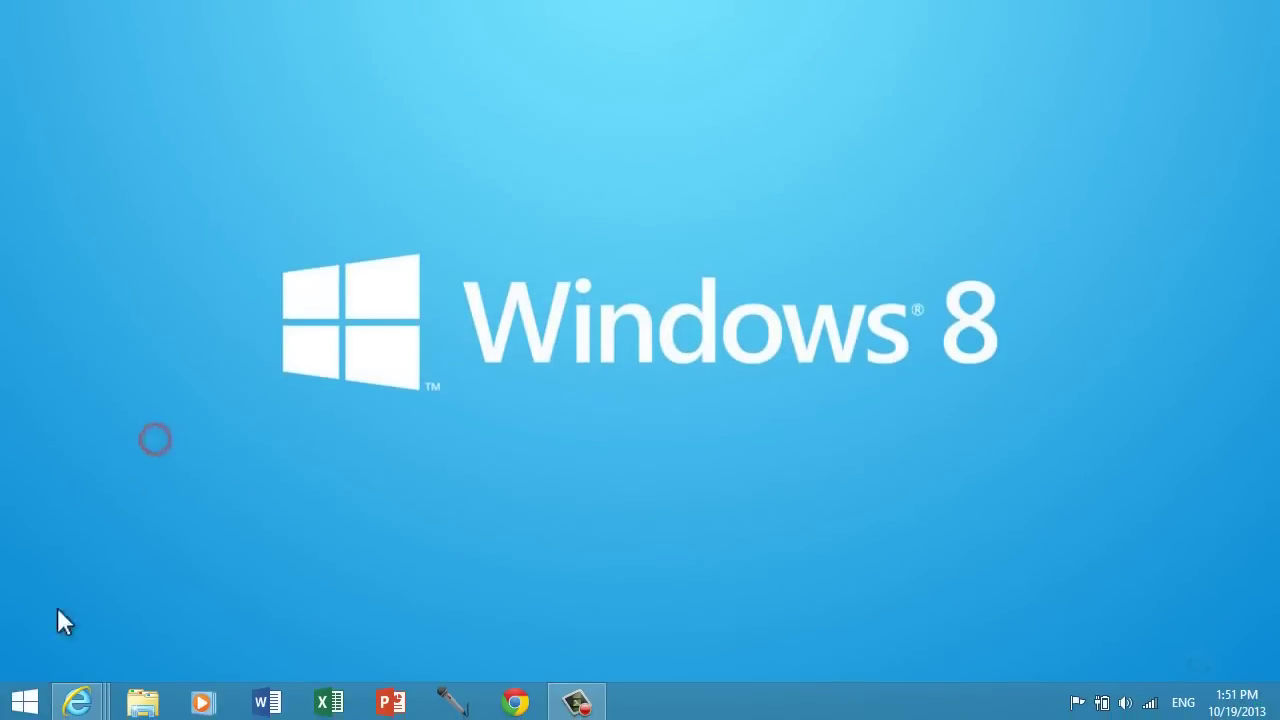
# Launch Snipping Tool from Windows Accessories in the Apps view.
pyautogui.click(16, 705)
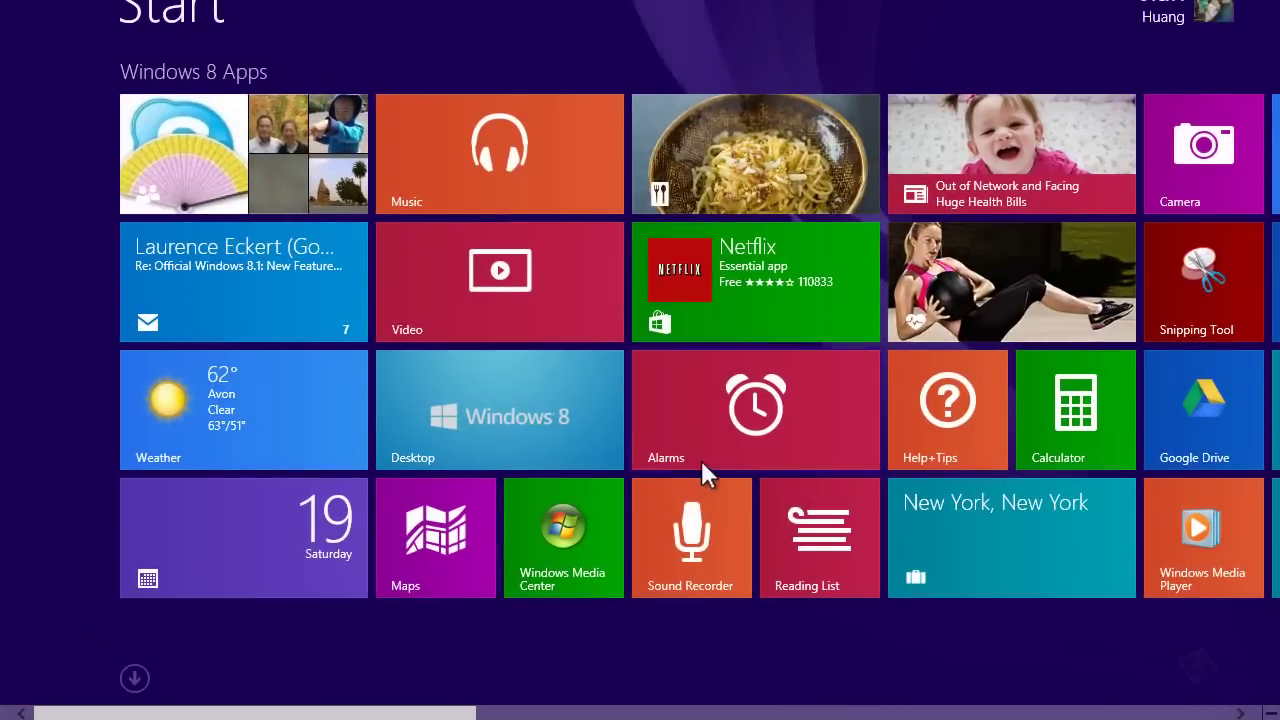
pyautogui.scroll(-5, 594, 671)
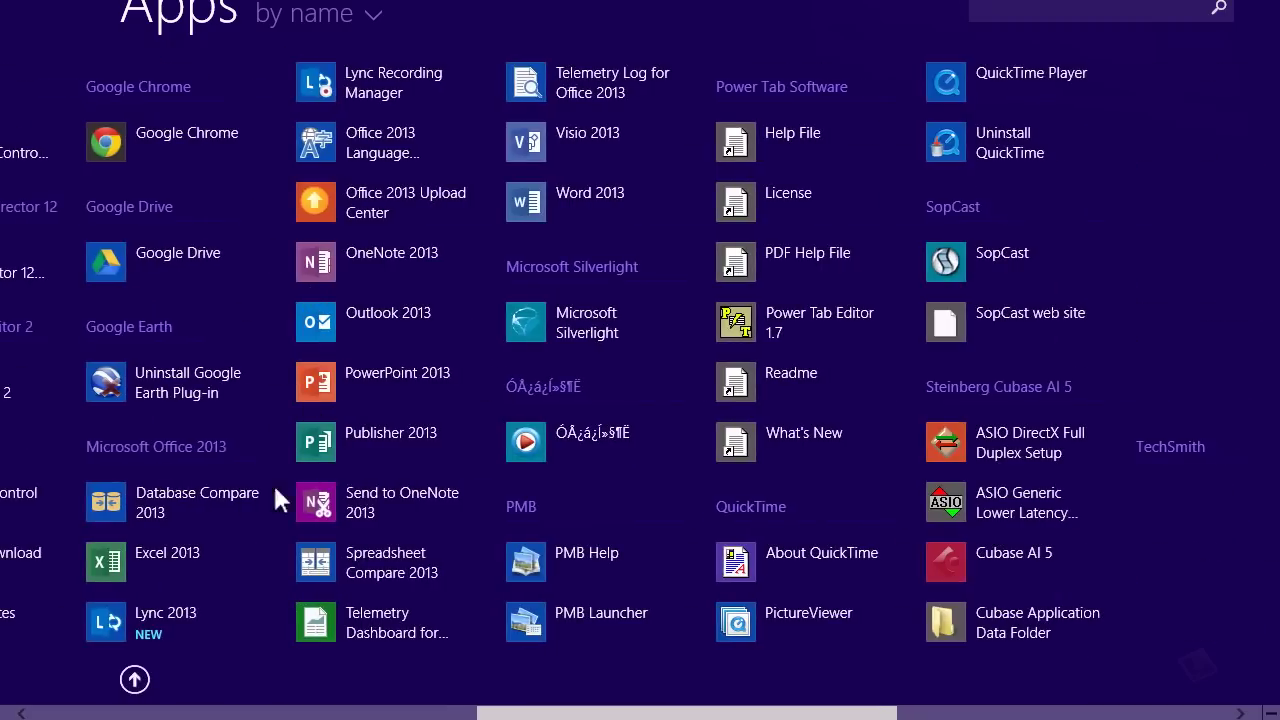
pyautogui.scroll(-8, 238, 550)
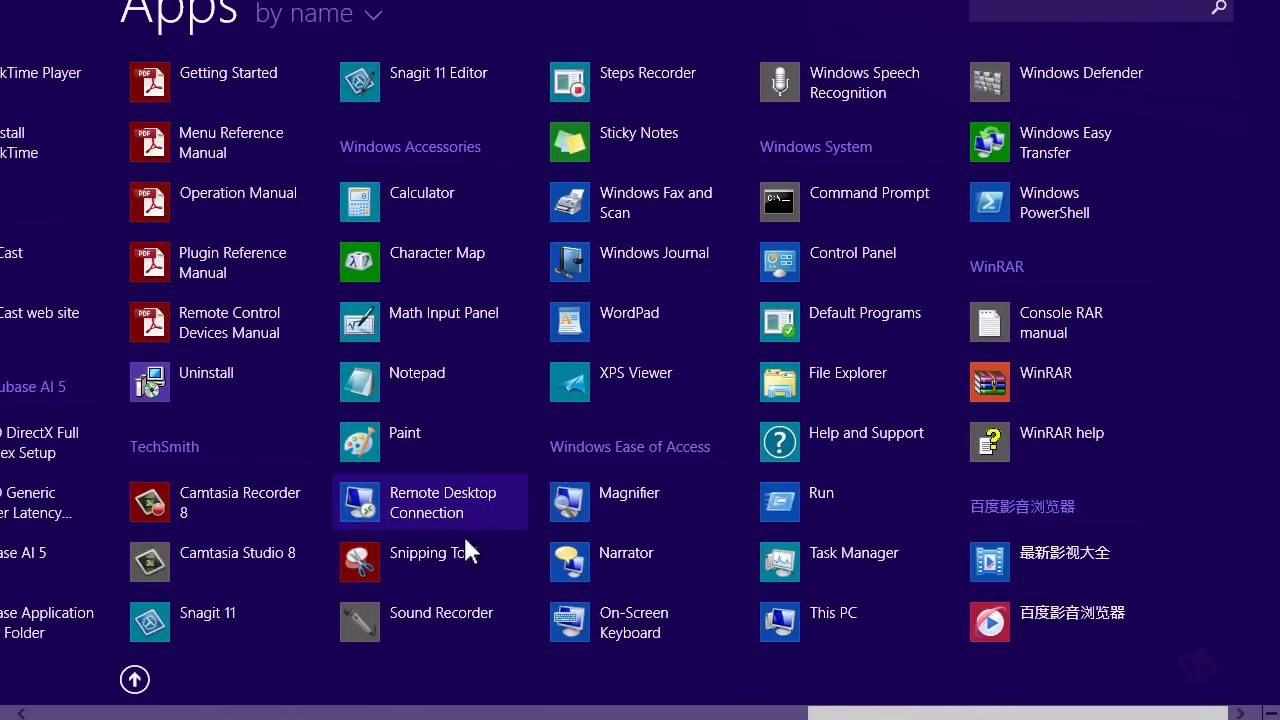
pyautogui.click(438, 564)
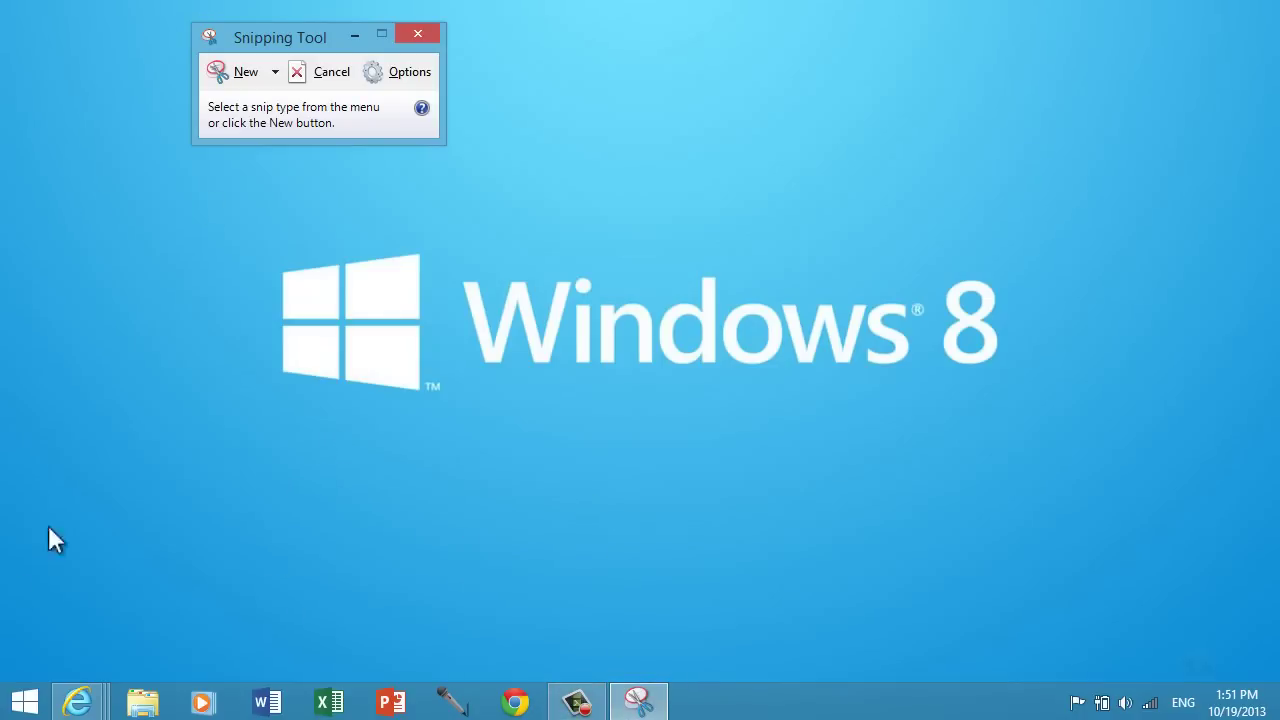
# Return to the desktop and drag a new rectangular snip around the Windows 8 wordmark.
pyautogui.moveTo(14, 77)
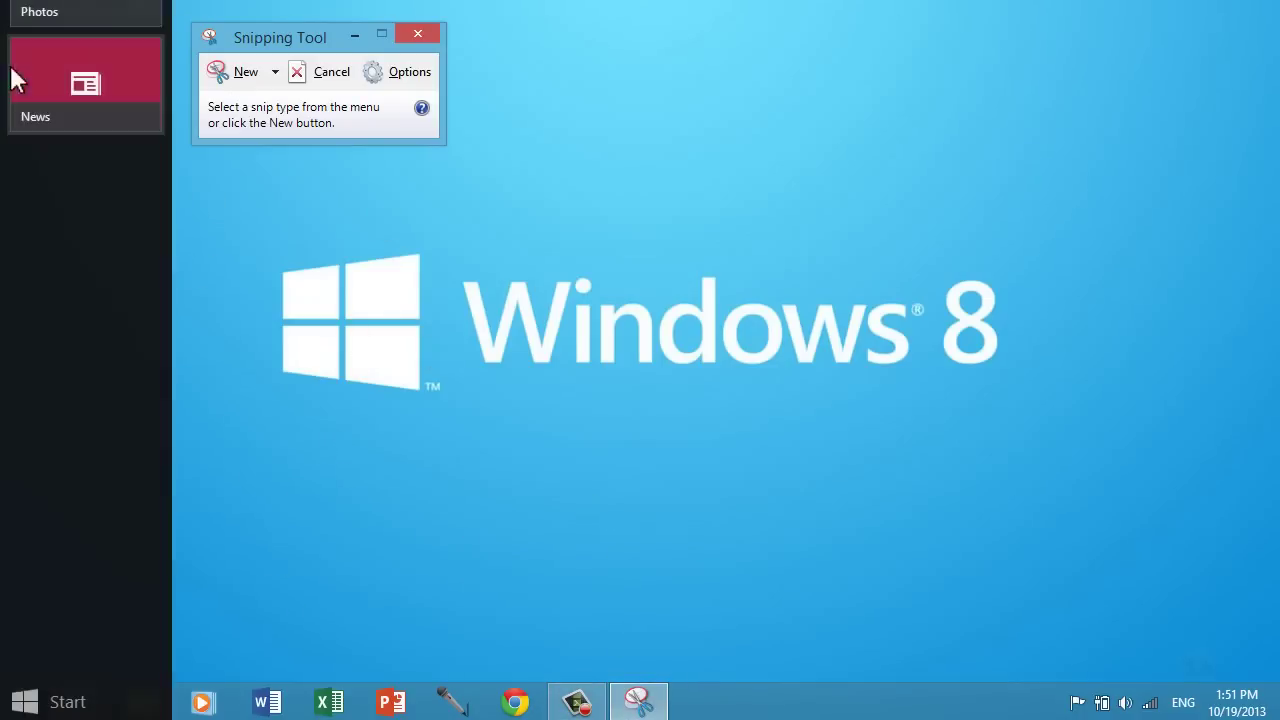
pyautogui.click(31, 8)
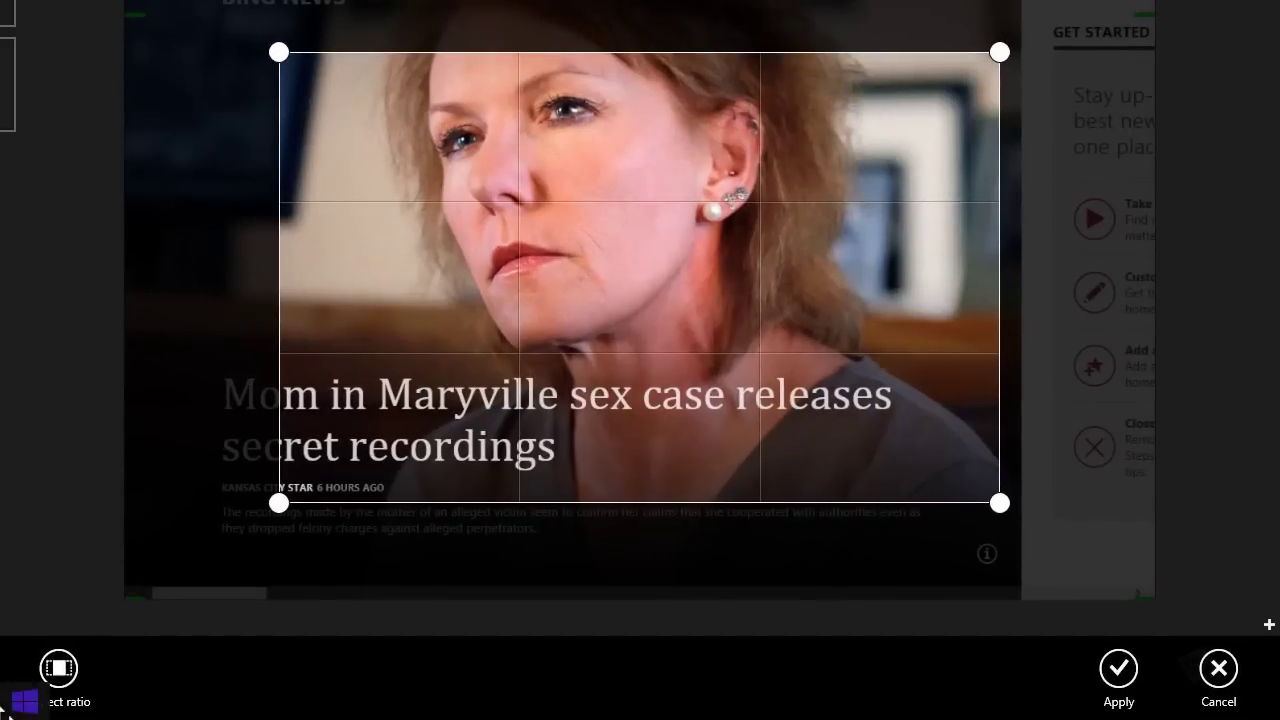
pyautogui.click(14, 706)
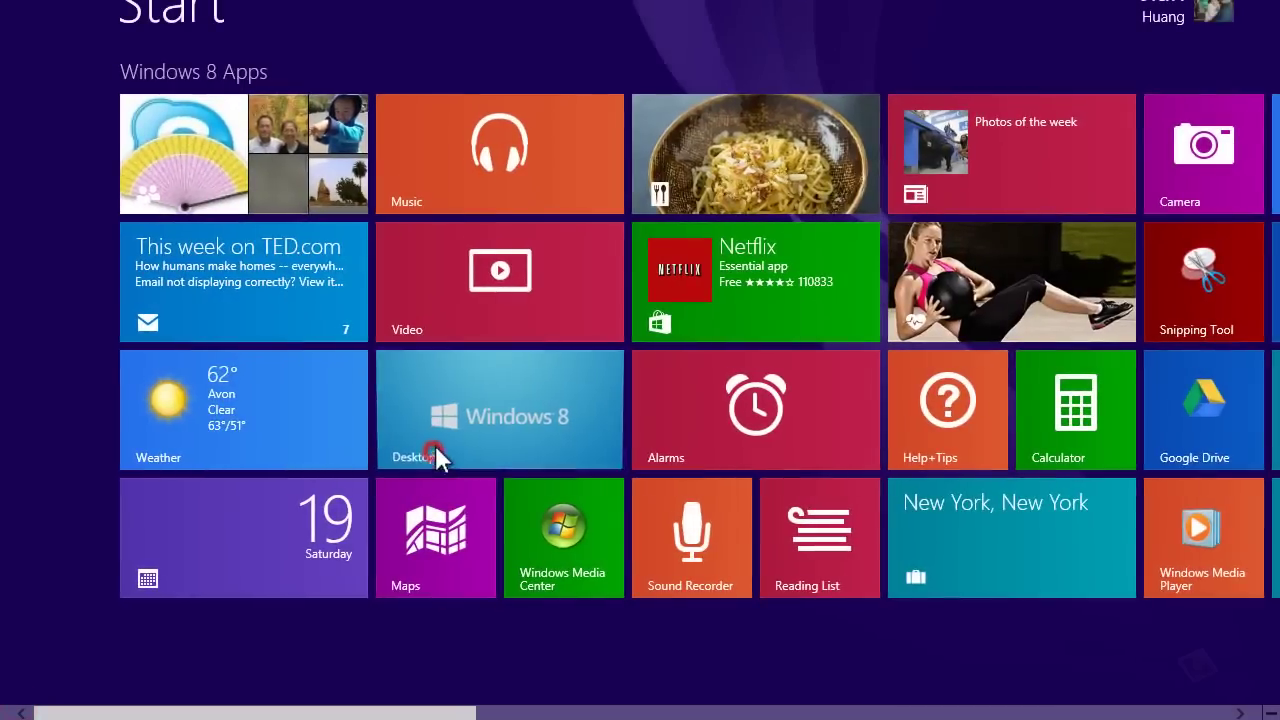
pyautogui.click(435, 450)
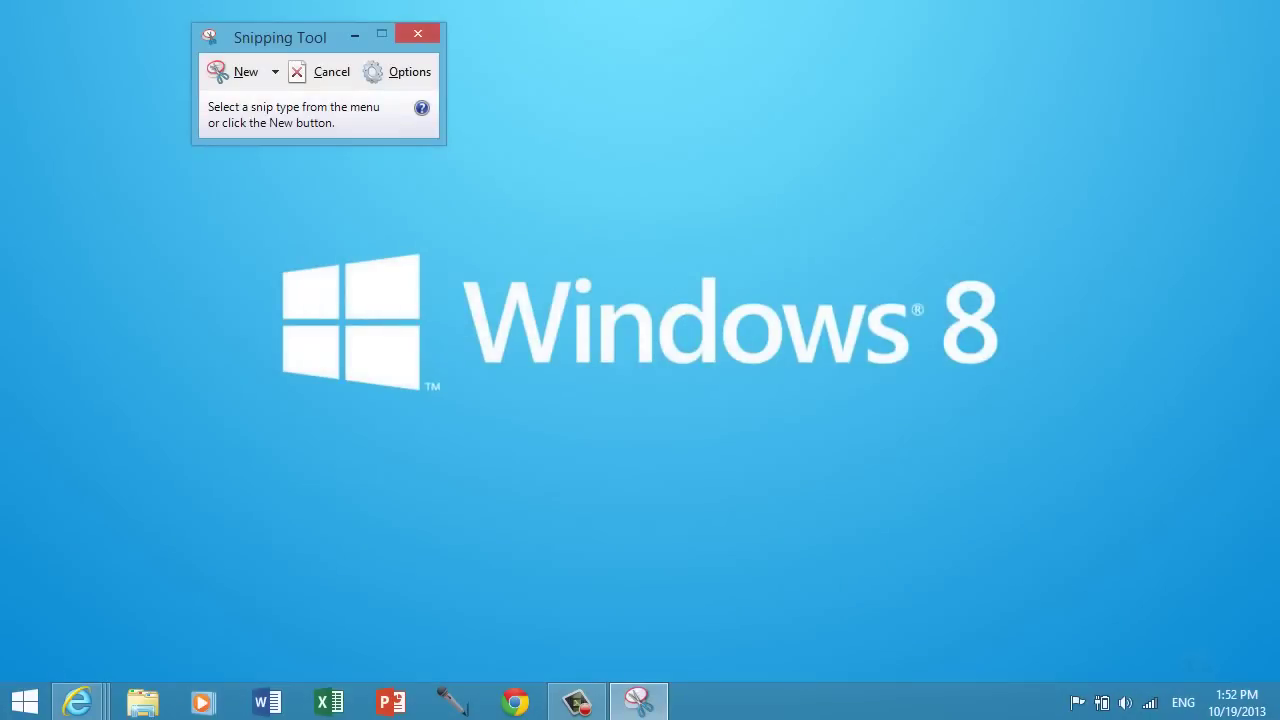
pyautogui.click(230, 72)
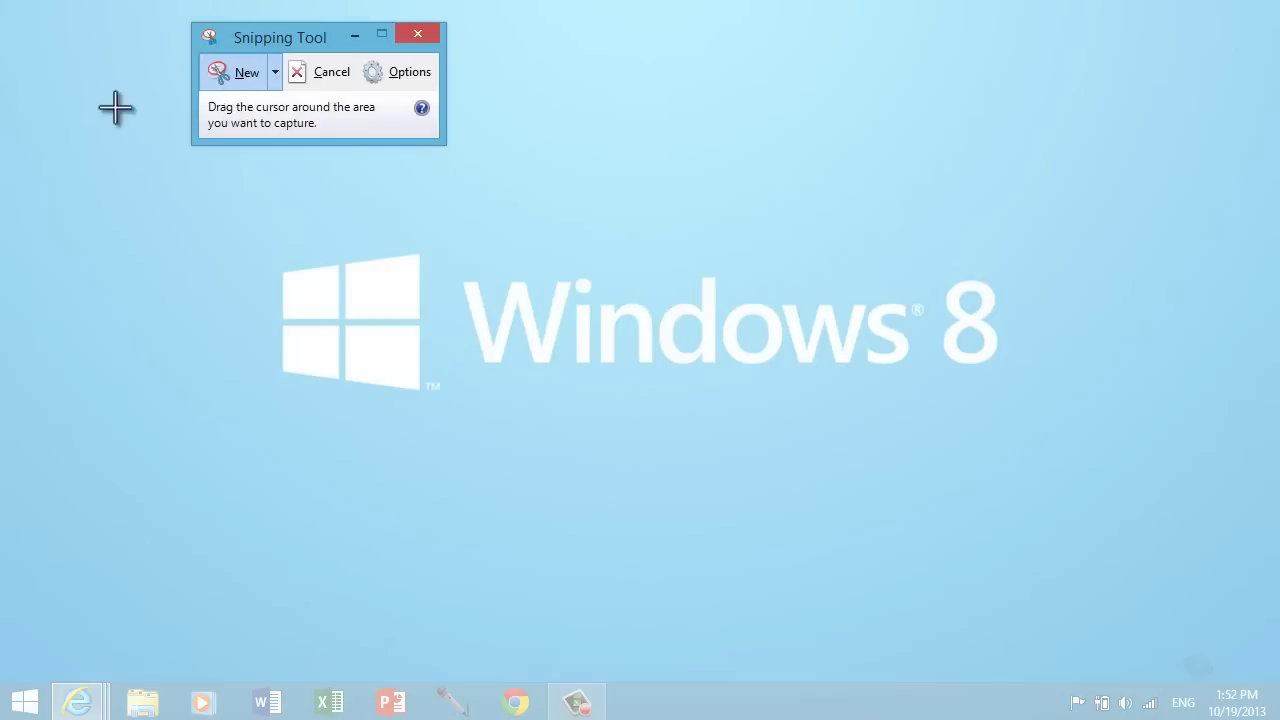
pyautogui.moveTo(549, 26); pyautogui.dragTo(1019, 448)
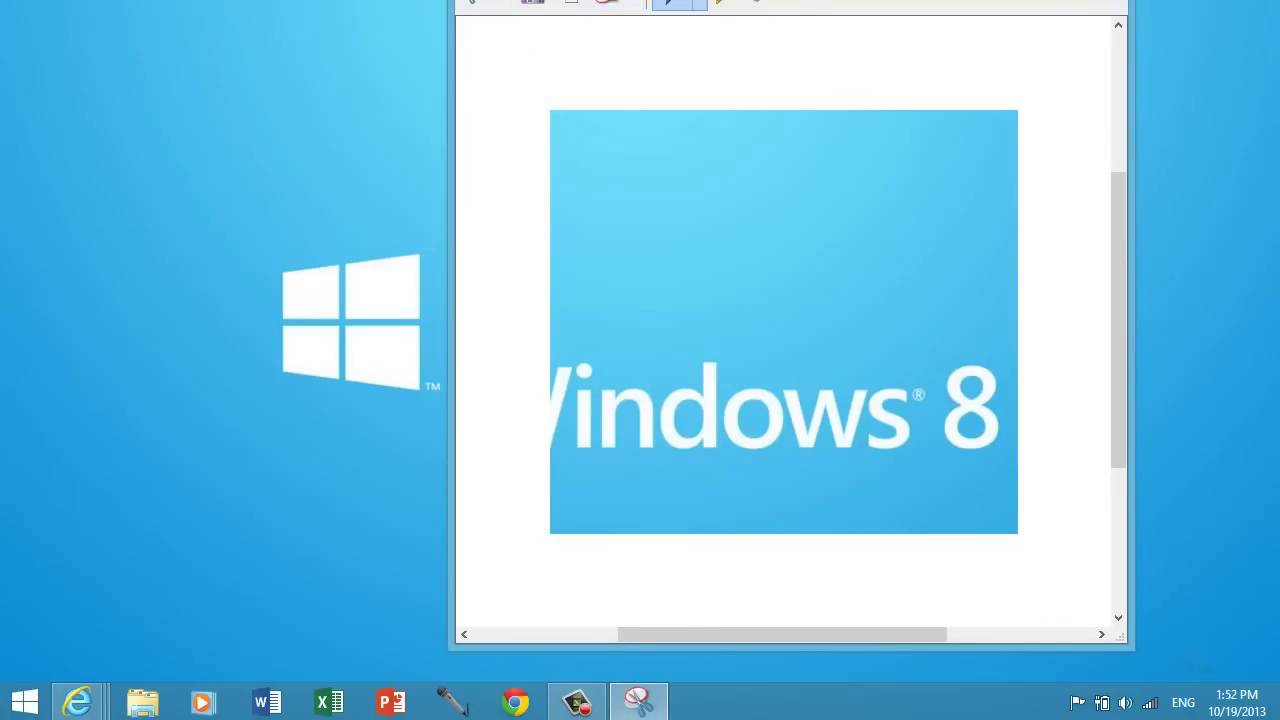
# Highlight a green loop over the snip's upper area, then erase it.
pyautogui.click(717, 8)
pyautogui.moveTo(672, 314)
pyautogui.mouseDown()
pyautogui.moveTo(826, 274)
pyautogui.moveTo(655, 228)
pyautogui.mouseUp()
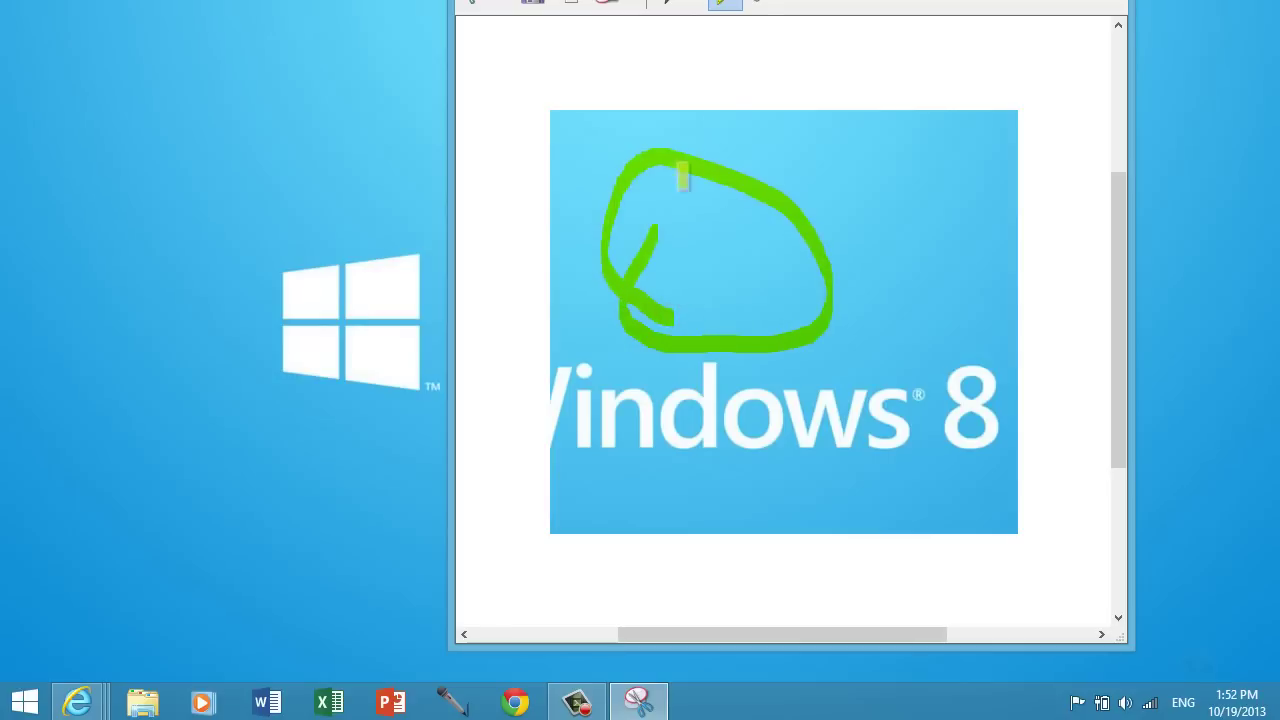
pyautogui.click(760, 5)
pyautogui.moveTo(720, 288); pyautogui.dragTo(723, 131)
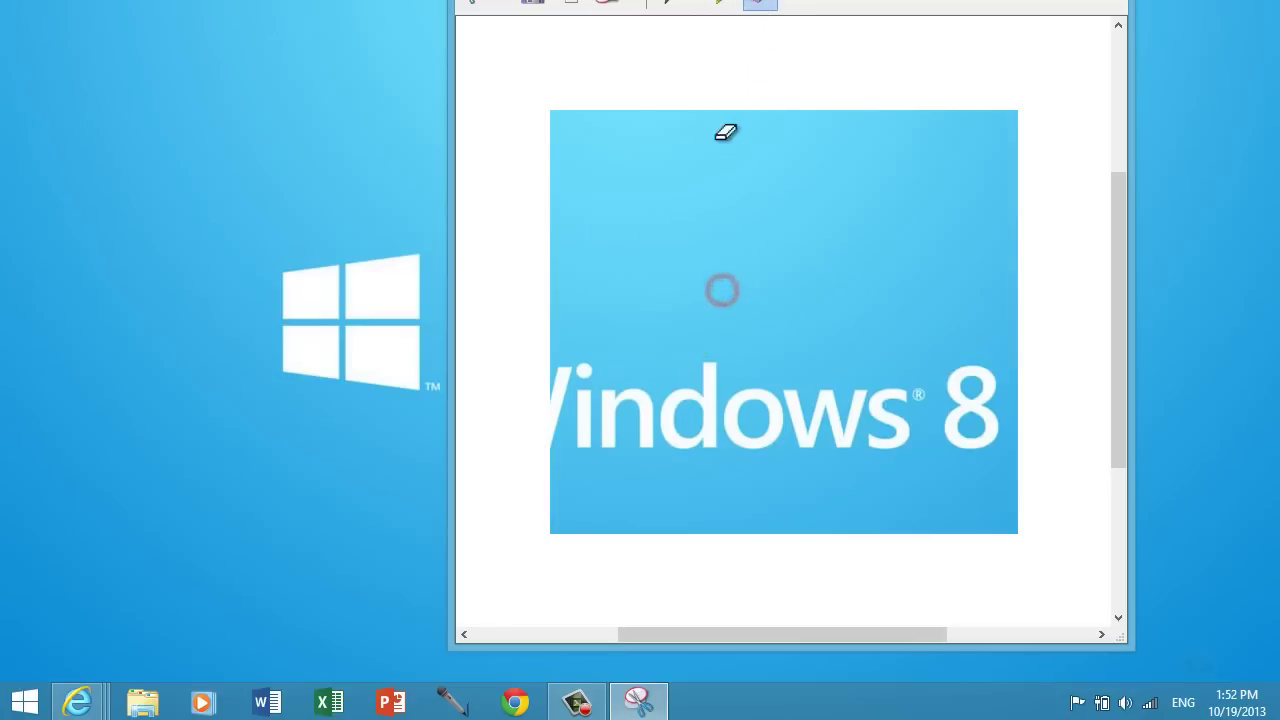
# Draw a red pen loop at the snip's top-left, then show the desktop with Win+D.
pyautogui.click(686, 5)
pyautogui.moveTo(688, 178)
pyautogui.mouseDown()
pyautogui.moveTo(643, 200)
pyautogui.moveTo(568, 93)
pyautogui.mouseUp()
pyautogui.moveTo(732, 205); pyautogui.dragTo(734, 208)
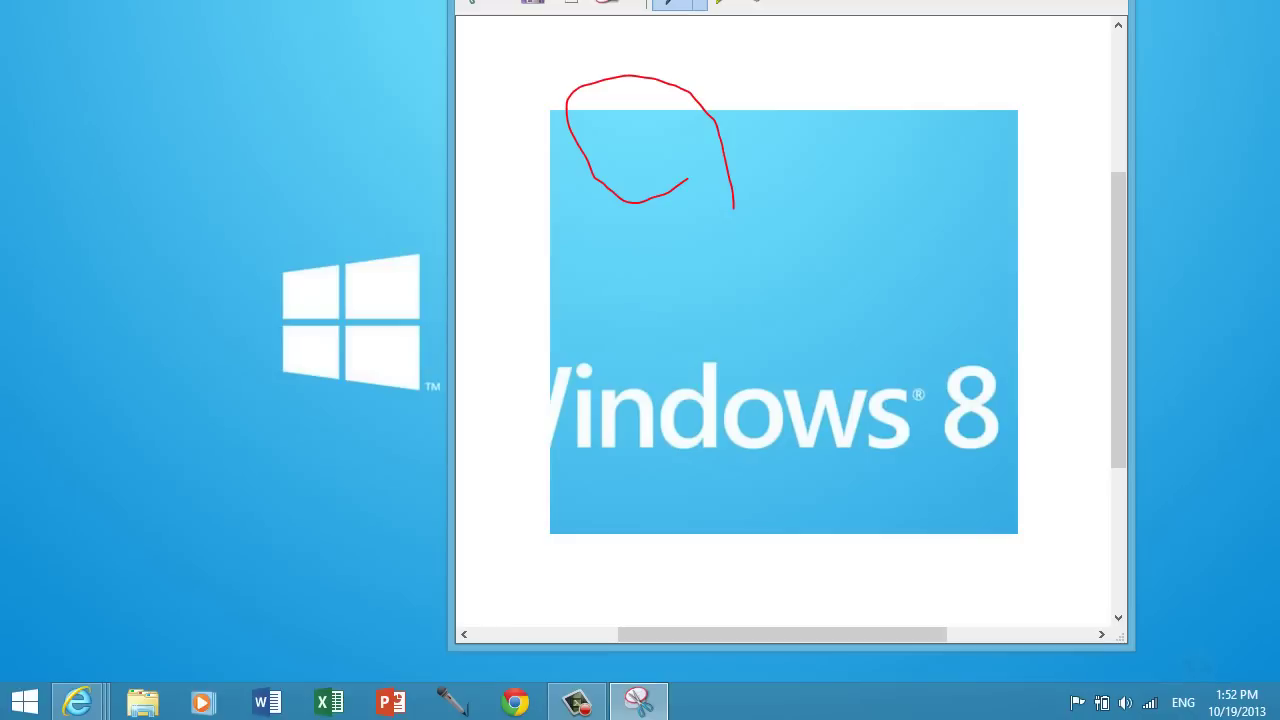
pyautogui.press('super+d')
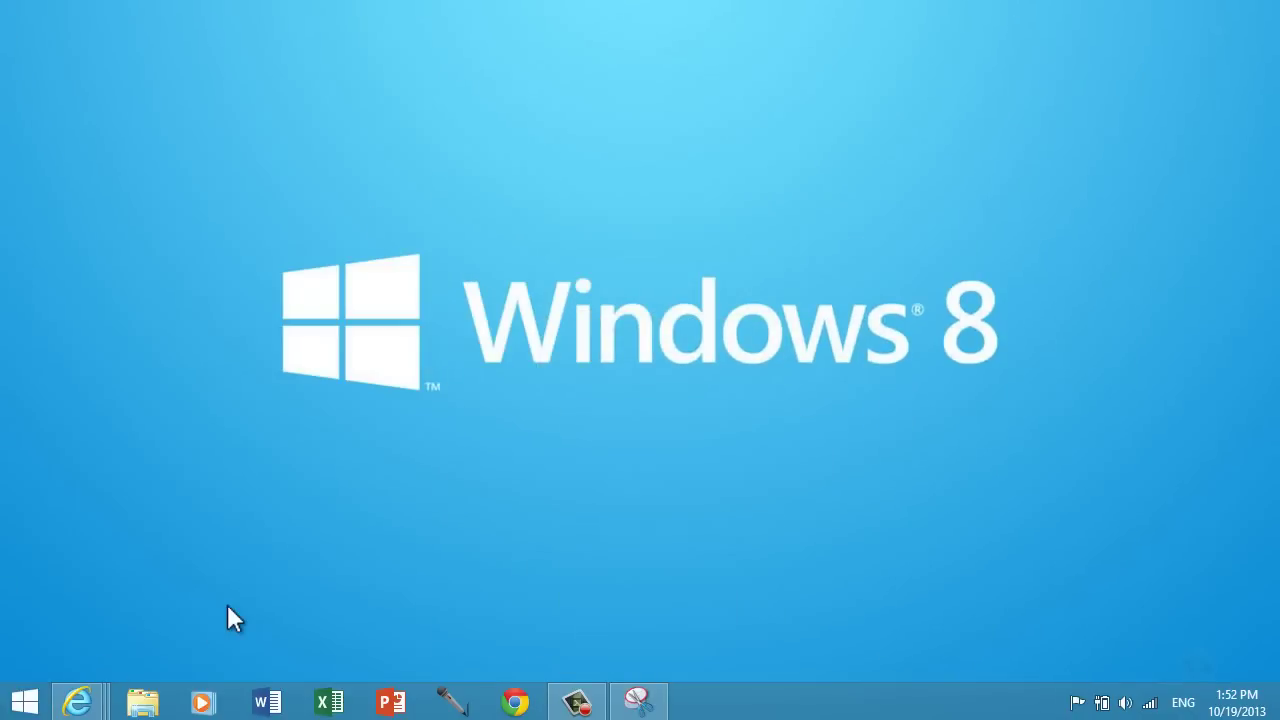